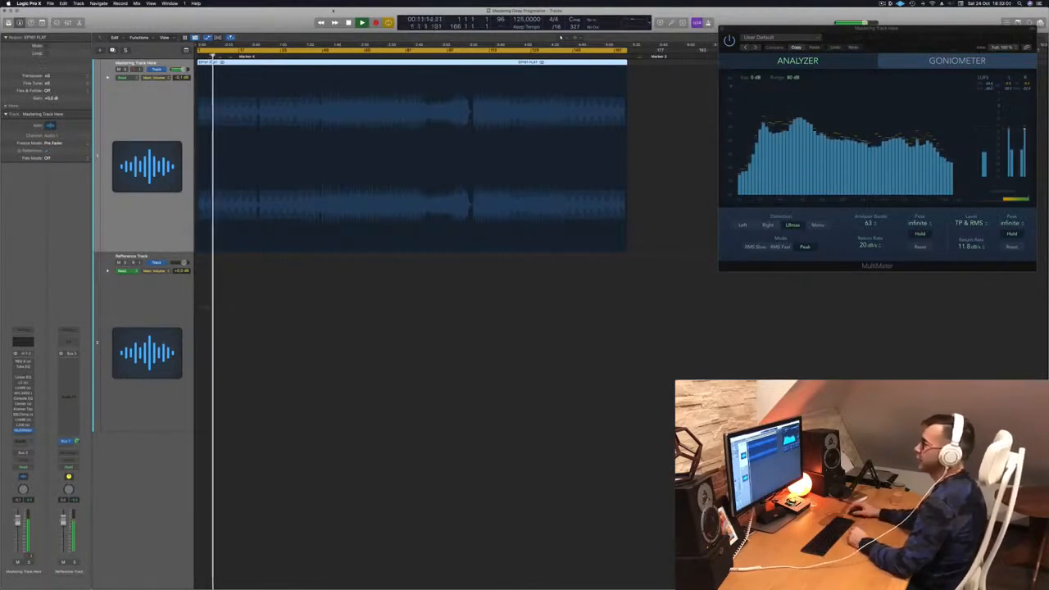
Open the REQ 6 equalizer of the mastering track and audition several sections of the song before stopping playback
{"action": "left_click", "coordinate": [20, 361]}
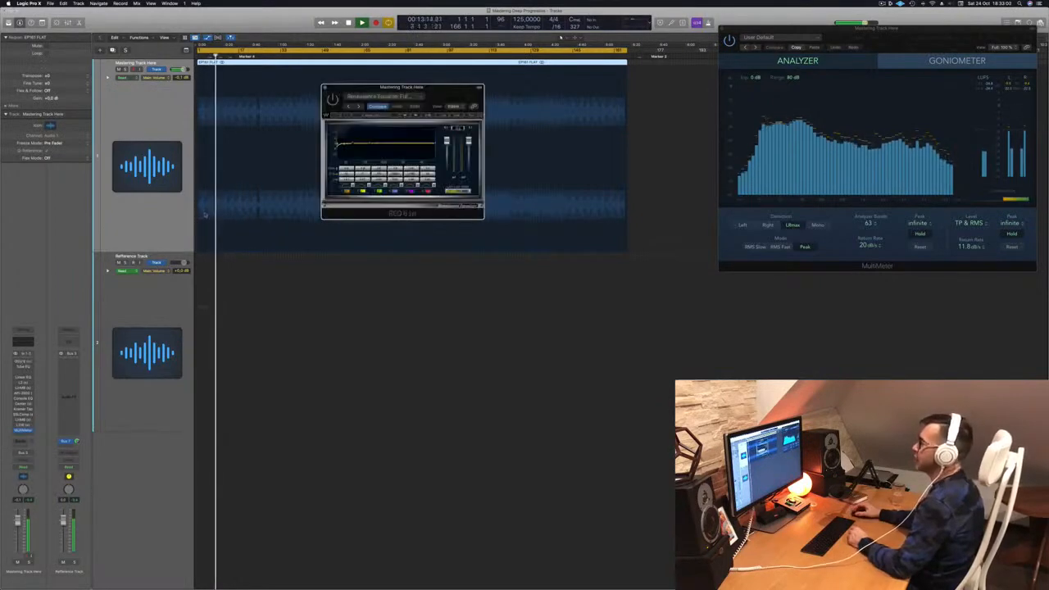
{"action": "left_click_drag", "start_coordinate": [427, 92], "coordinate": [848, 301]}
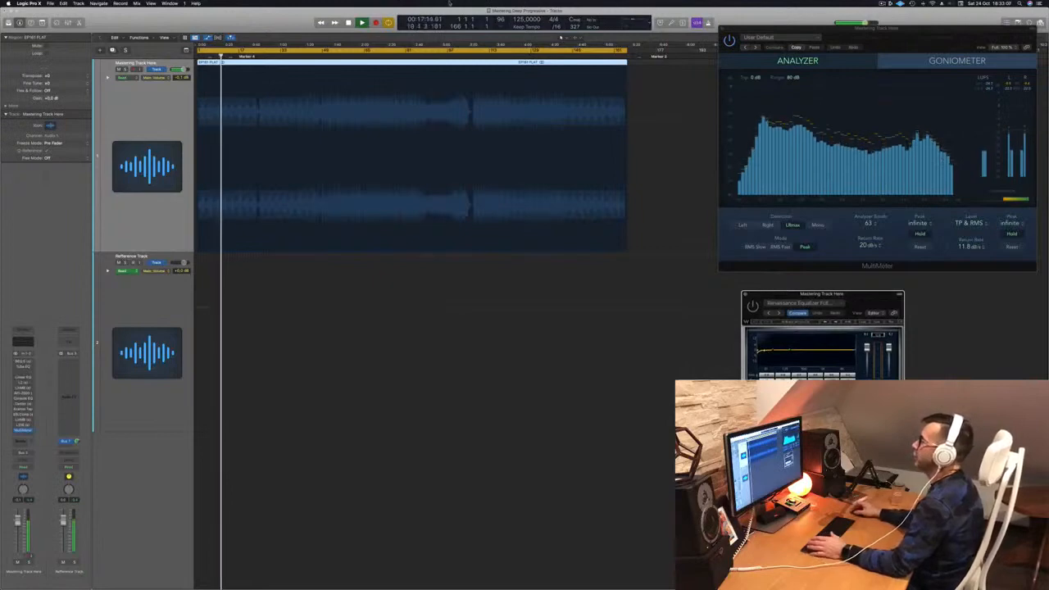
{"action": "left_click", "coordinate": [261, 55]}
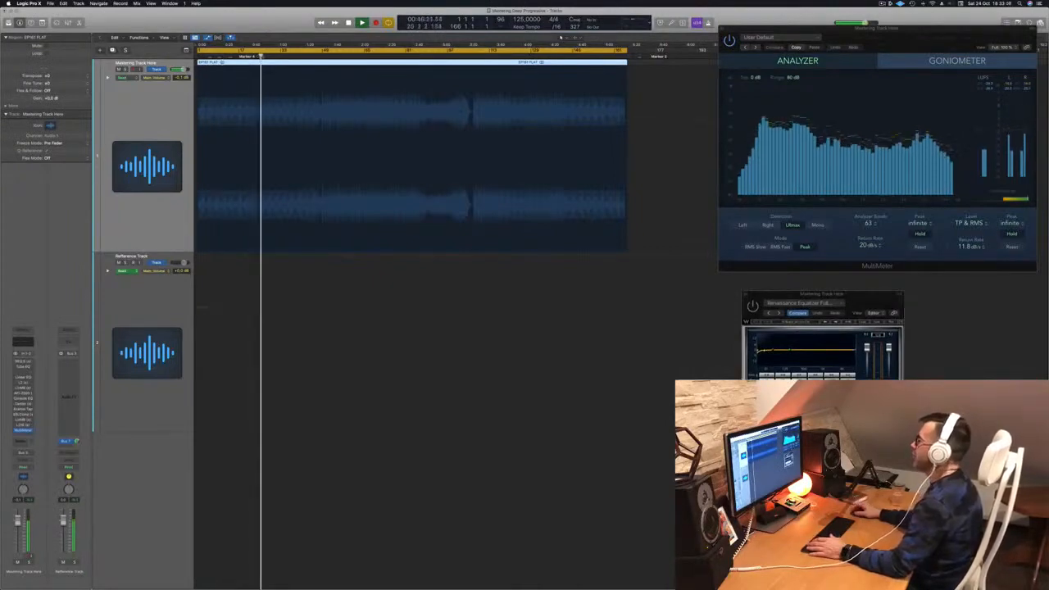
{"action": "left_click_drag", "start_coordinate": [878, 296], "coordinate": [643, 298]}
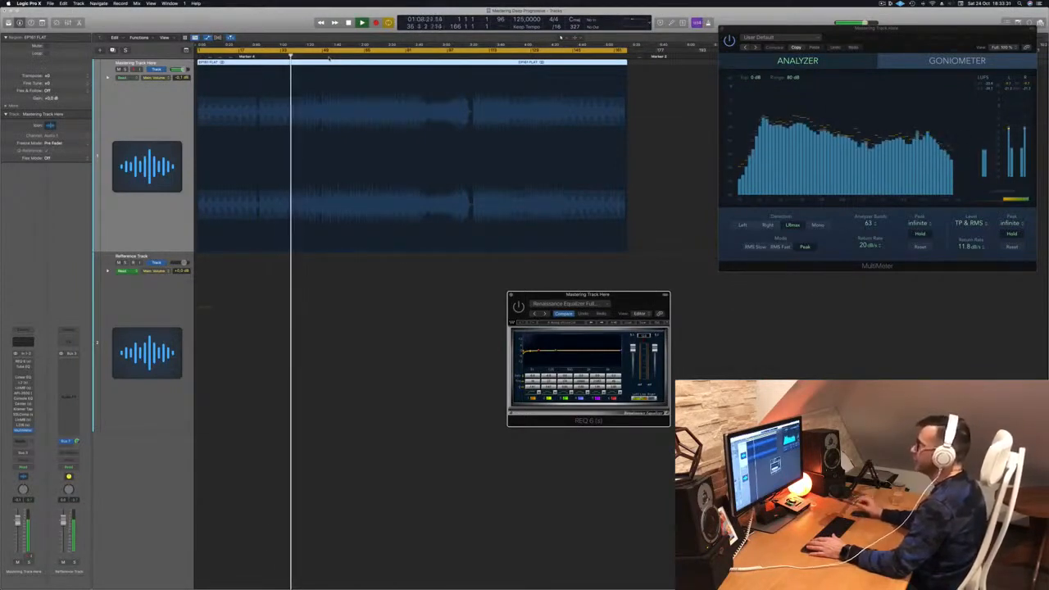
{"action": "left_click", "coordinate": [335, 57]}
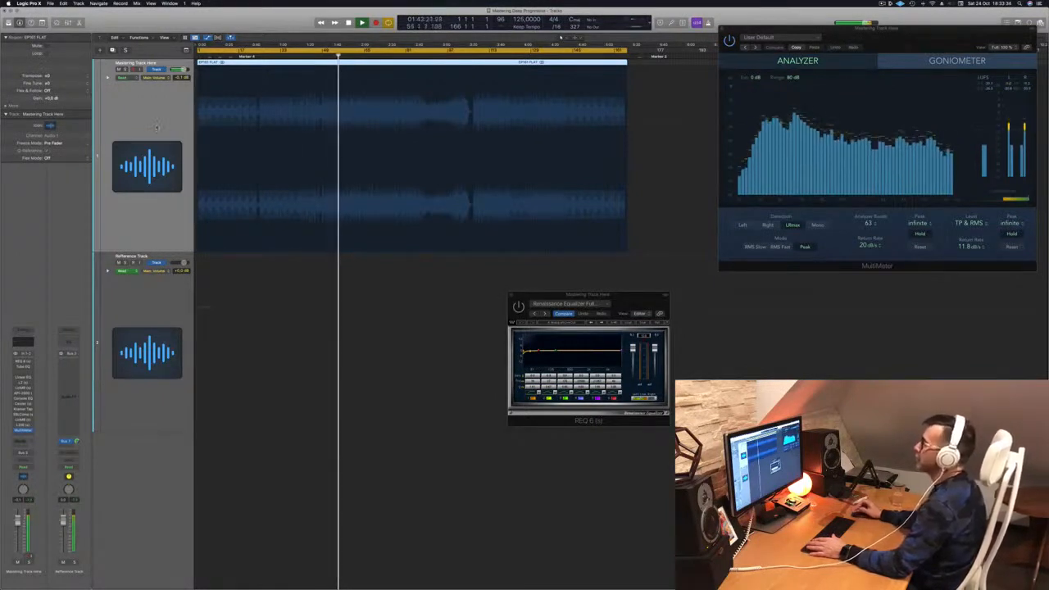
{"action": "left_click_drag", "start_coordinate": [638, 304], "coordinate": [847, 302]}
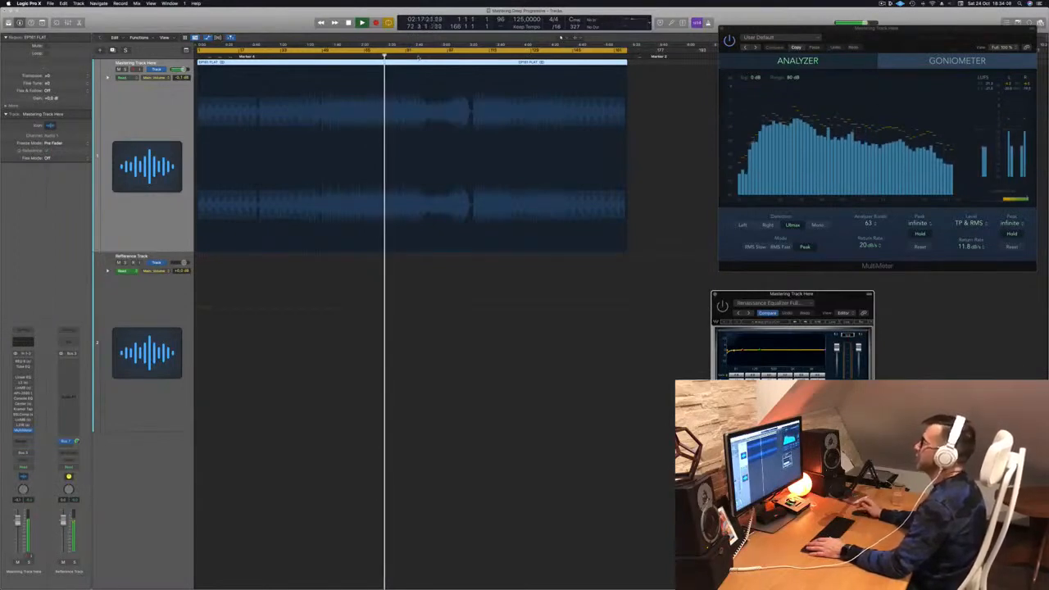
{"action": "left_click", "coordinate": [418, 57]}
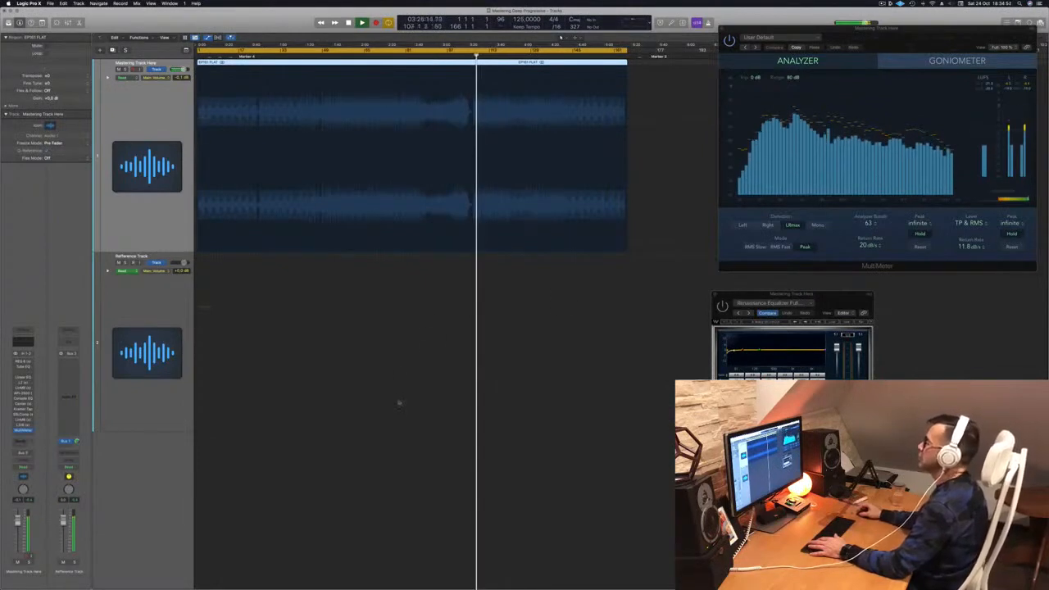
{"action": "key", "text": "space"}
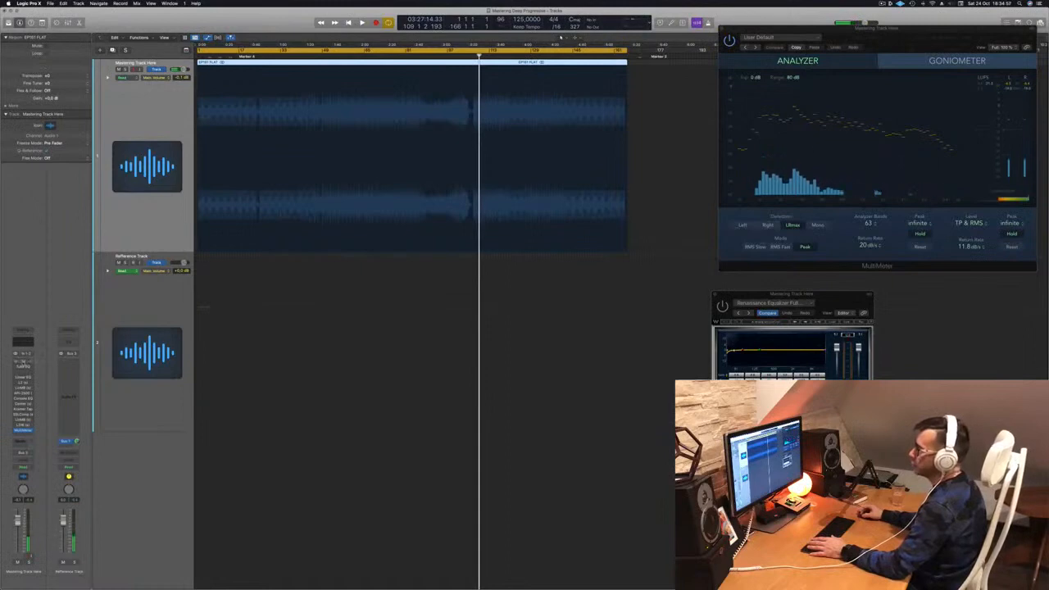
Enable the REQ 6 equalizer on the mastering track and play the song from its beginning
{"action": "left_click_drag", "start_coordinate": [831, 301], "coordinate": [475, 139]}
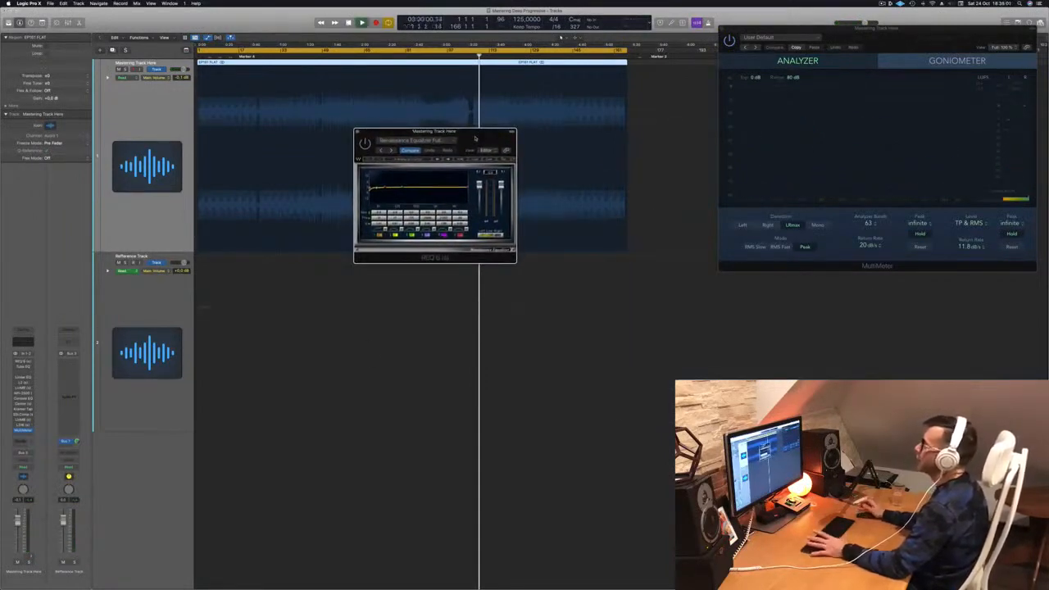
{"action": "key", "text": "Return"}
{"action": "key", "text": "space"}
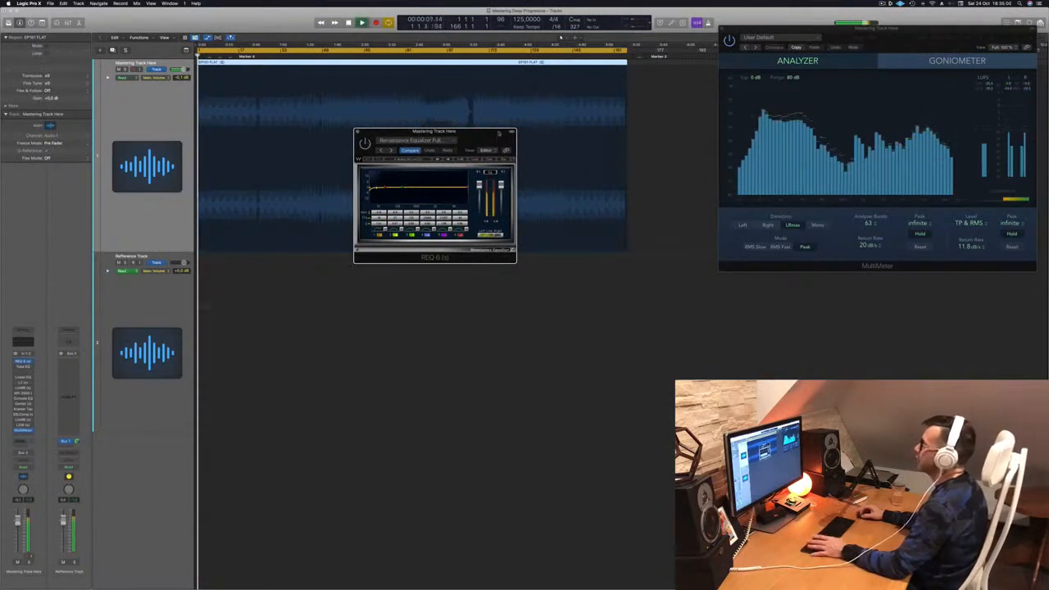
{"action": "left_click_drag", "start_coordinate": [489, 137], "coordinate": [507, 143]}
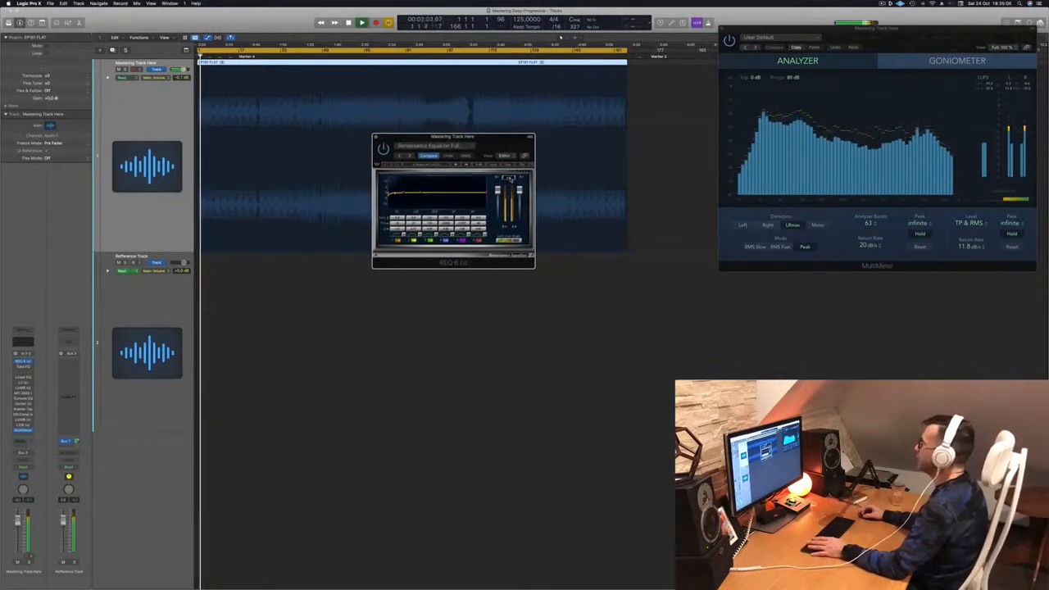
{"action": "left_click_drag", "start_coordinate": [506, 144], "coordinate": [501, 176]}
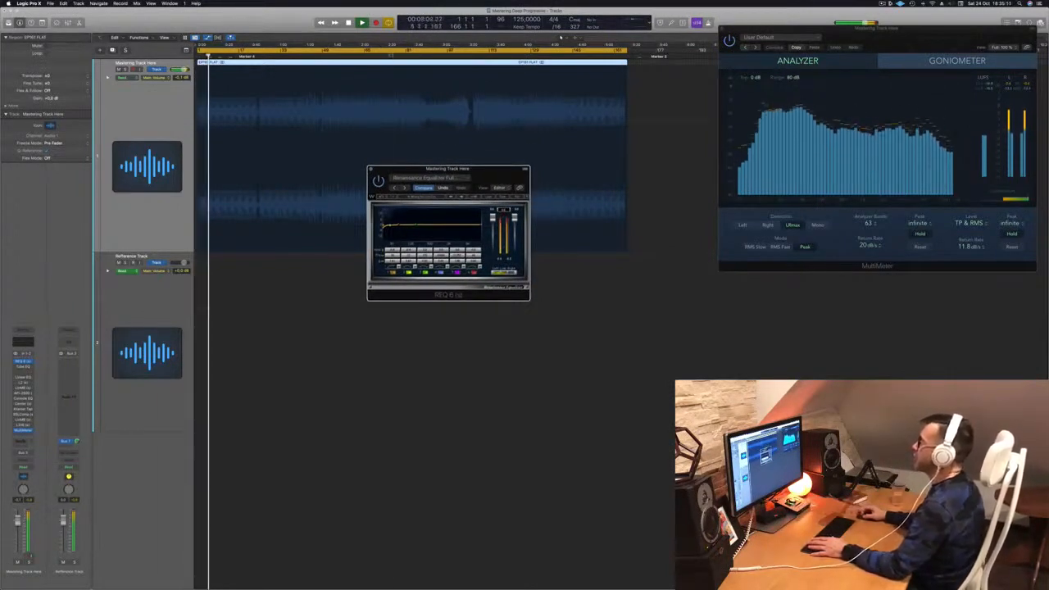
Audition the middle section and the part after the breakdown with the REQ 6 equalizer active
{"action": "left_click", "coordinate": [391, 55]}
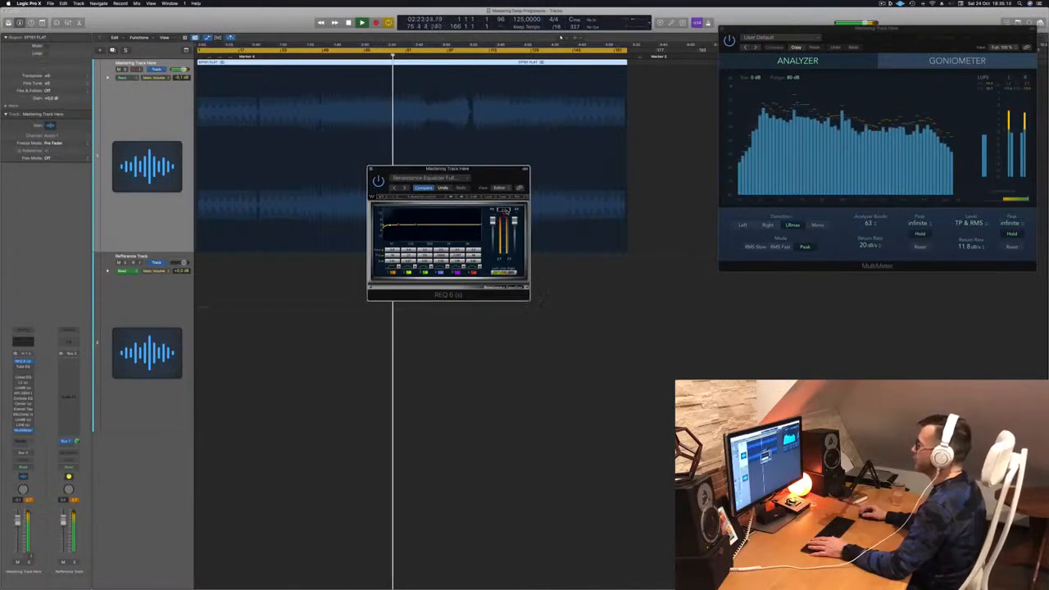
{"action": "left_click", "coordinate": [485, 178]}
{"action": "left_click_drag", "start_coordinate": [484, 178], "coordinate": [523, 238]}
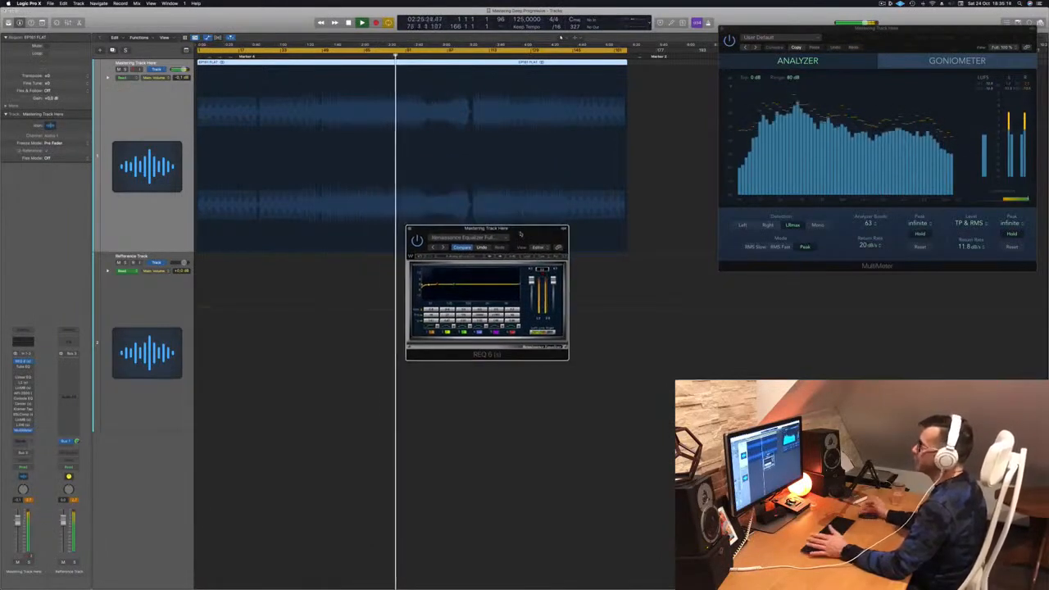
{"action": "left_click", "coordinate": [479, 59]}
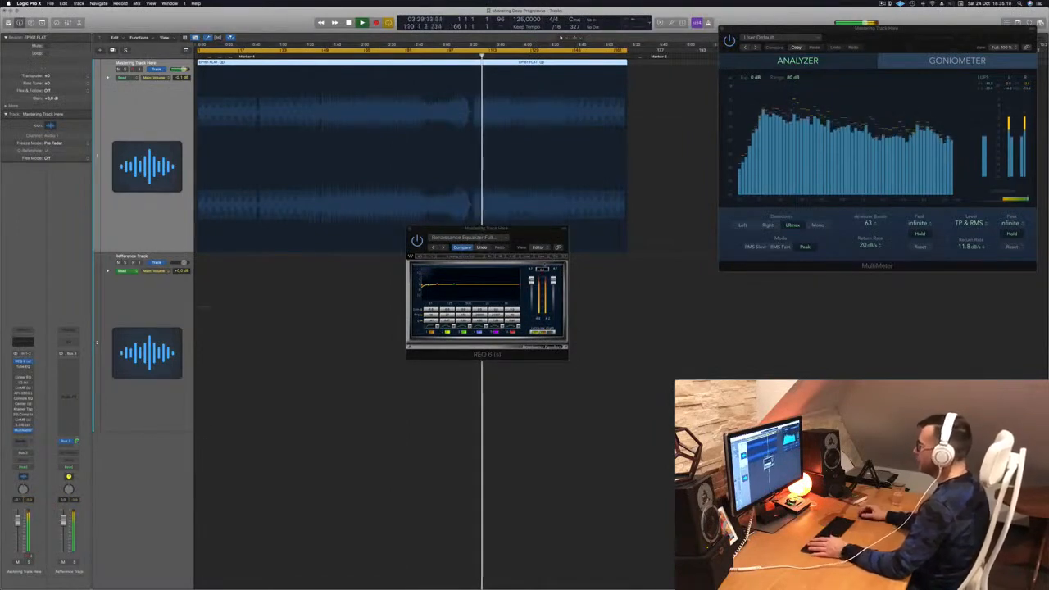
{"action": "left_click_drag", "start_coordinate": [535, 239], "coordinate": [580, 260]}
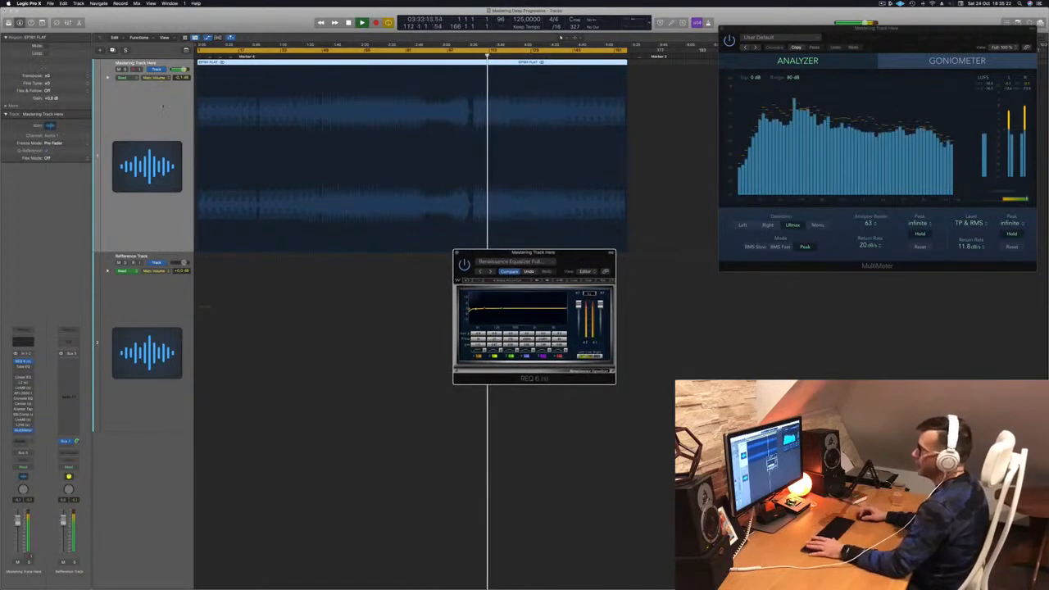
Open and enable the Vintage Tube EQ with the Enhanced Mix preset beside REQ 6, and play an earlier section of the song
{"action": "left_click", "coordinate": [333, 116]}
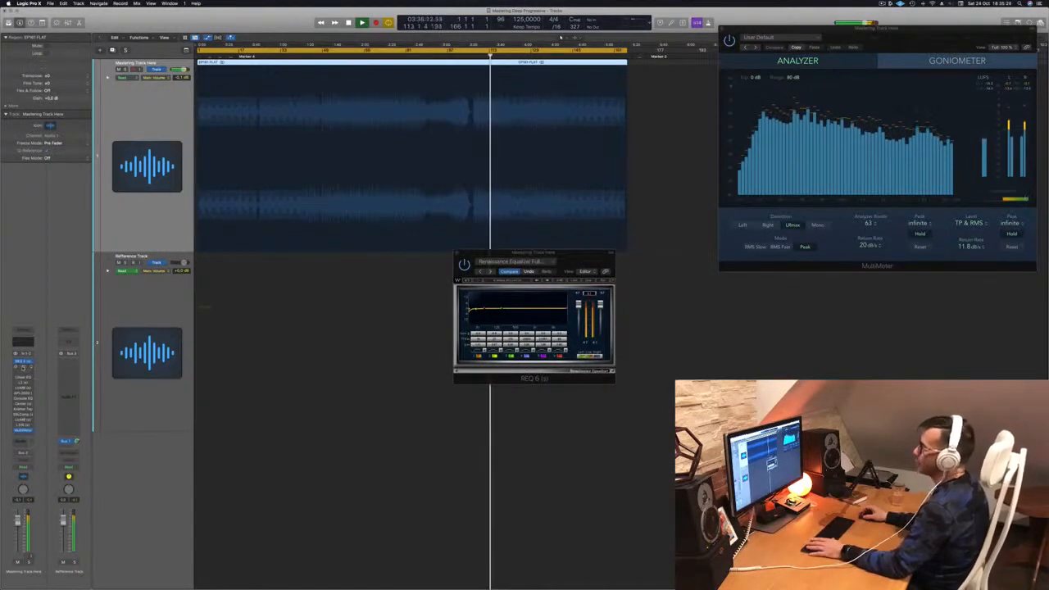
{"action": "left_click_drag", "start_coordinate": [530, 76], "coordinate": [476, 220]}
{"action": "left_click_drag", "start_coordinate": [541, 219], "coordinate": [861, 184]}
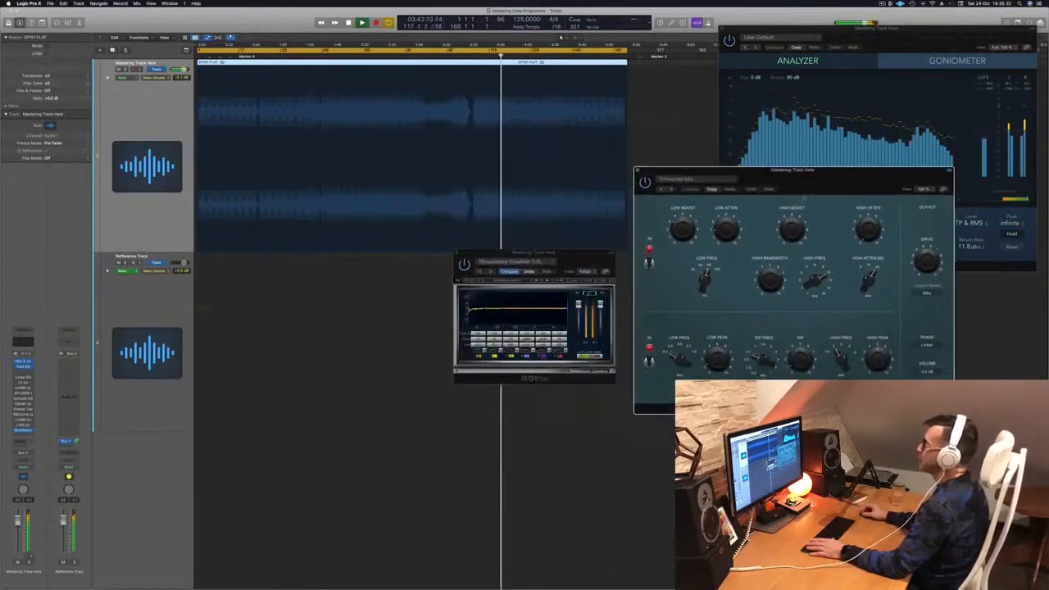
{"action": "left_click_drag", "start_coordinate": [580, 259], "coordinate": [442, 256]}
{"action": "left_click_drag", "start_coordinate": [777, 189], "coordinate": [662, 227]}
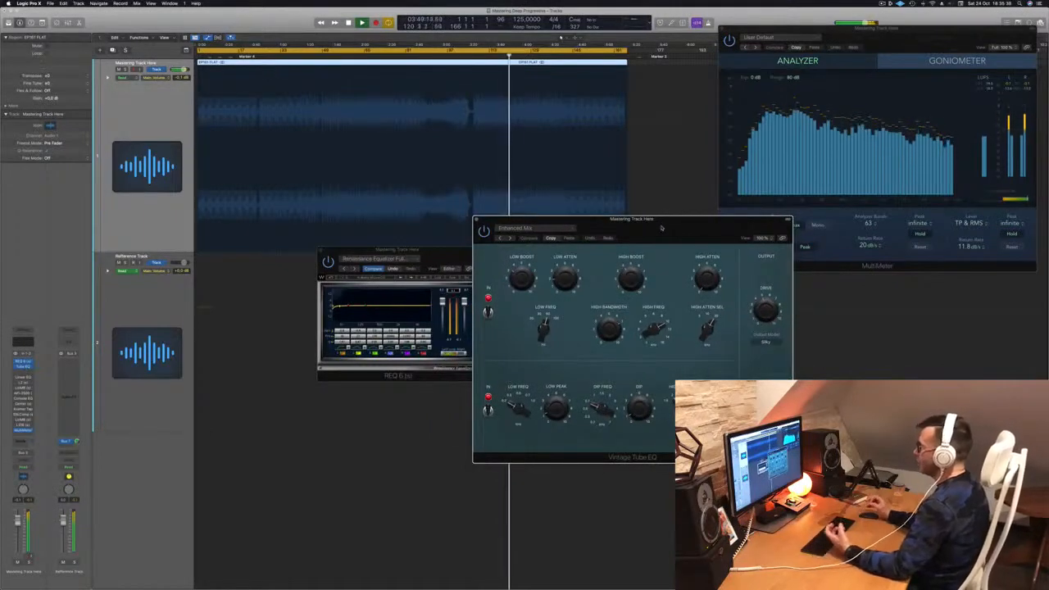
{"action": "left_click_drag", "start_coordinate": [668, 219], "coordinate": [714, 222]}
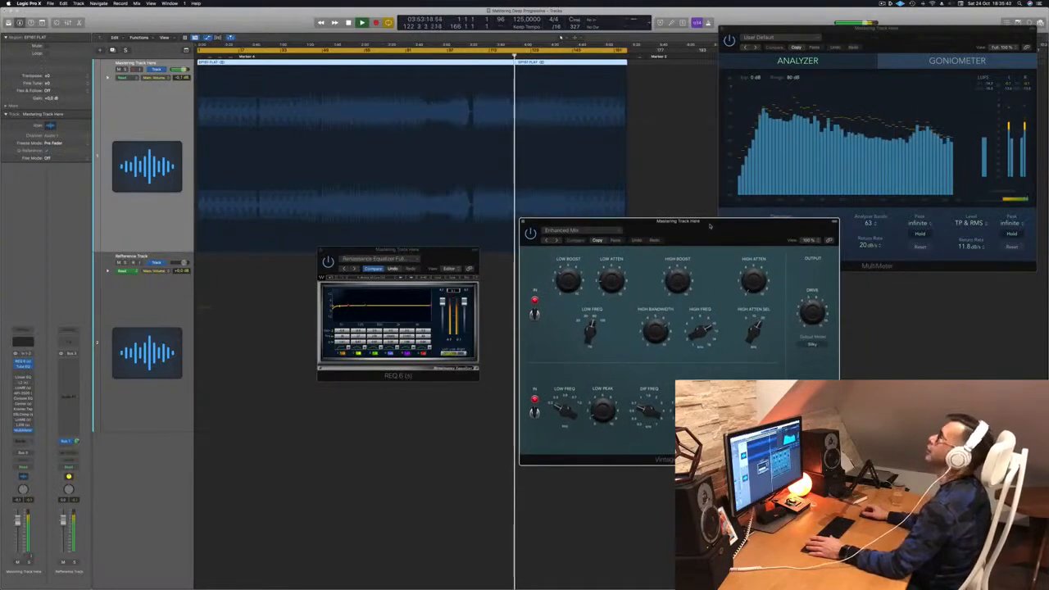
{"action": "mouse_move", "coordinate": [710, 226]}
{"action": "left_mouse_down"}
{"action": "mouse_move", "coordinate": [700, 238]}
{"action": "mouse_move", "coordinate": [712, 214]}
{"action": "mouse_move", "coordinate": [678, 220]}
{"action": "mouse_move", "coordinate": [692, 230]}
{"action": "left_mouse_up"}
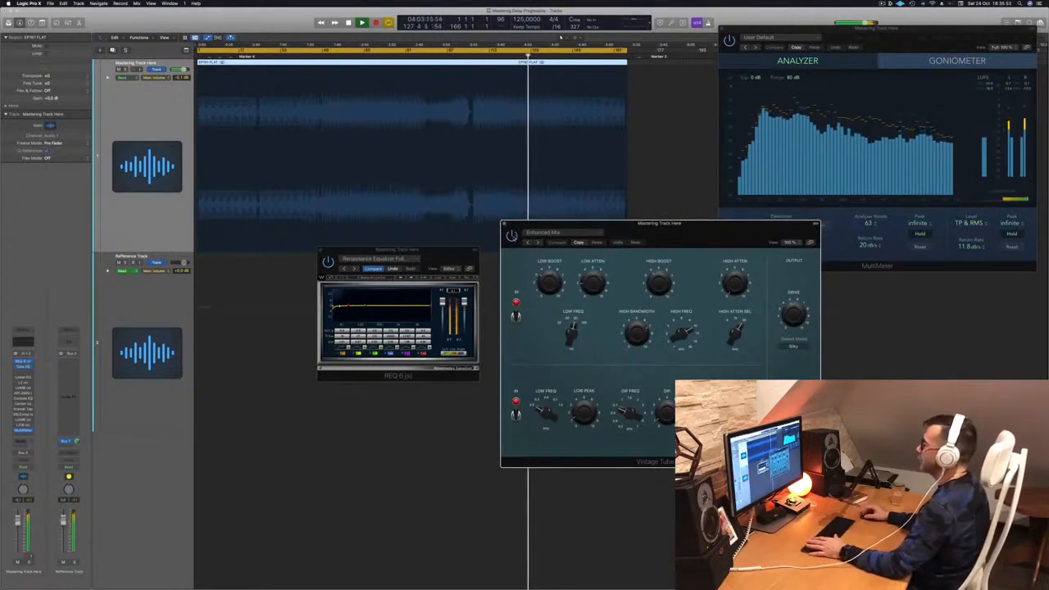
{"action": "left_click_drag", "start_coordinate": [692, 232], "coordinate": [709, 232]}
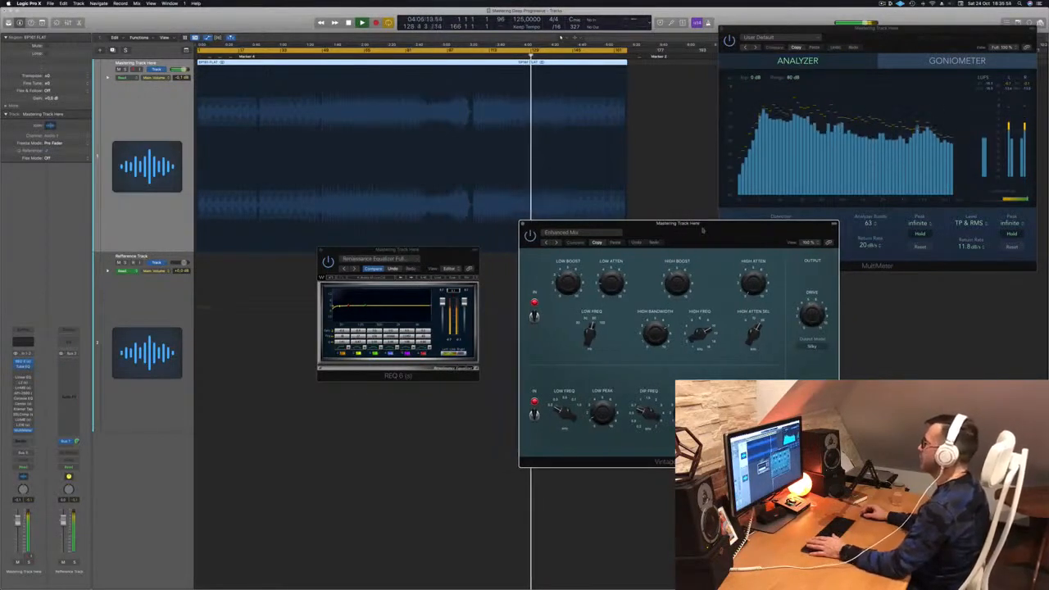
{"action": "key", "text": "Return"}
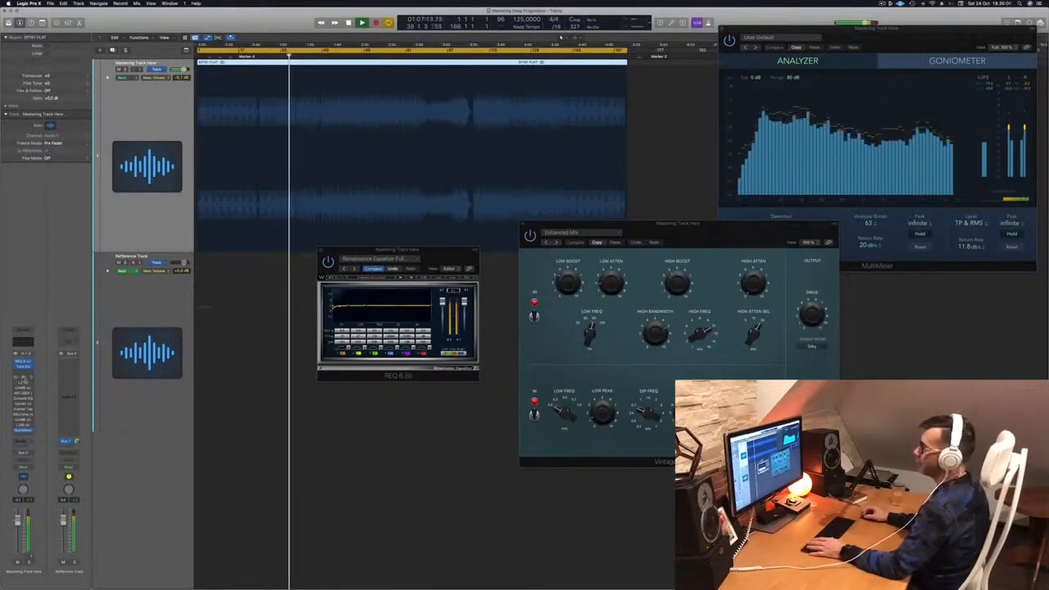
Try the Linear Phase EQ on the playing mastering track, bypass it again and close its window
{"action": "left_click", "coordinate": [23, 378]}
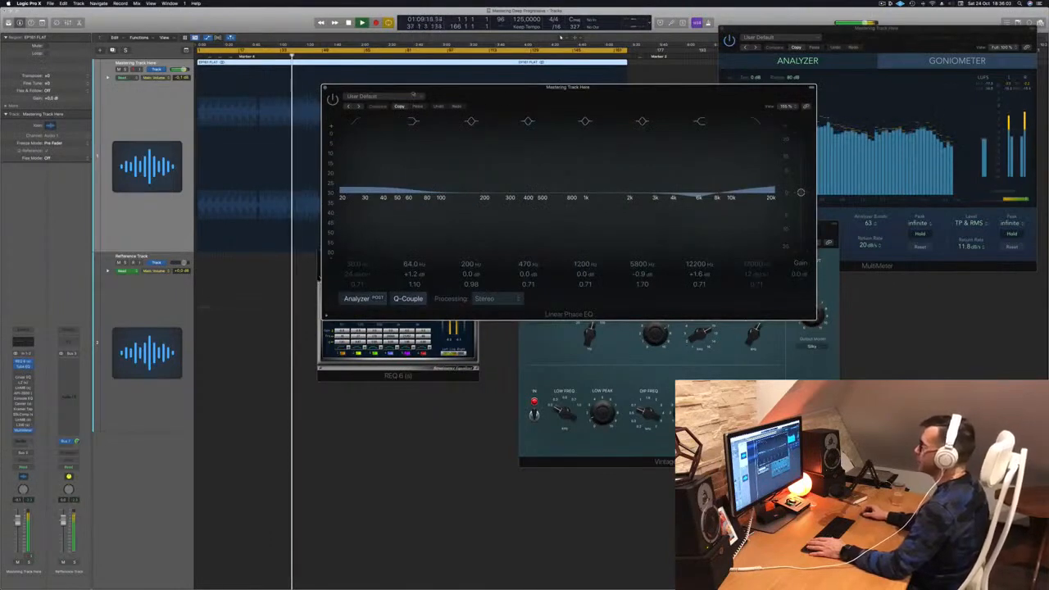
{"action": "left_click_drag", "start_coordinate": [533, 100], "coordinate": [483, 111]}
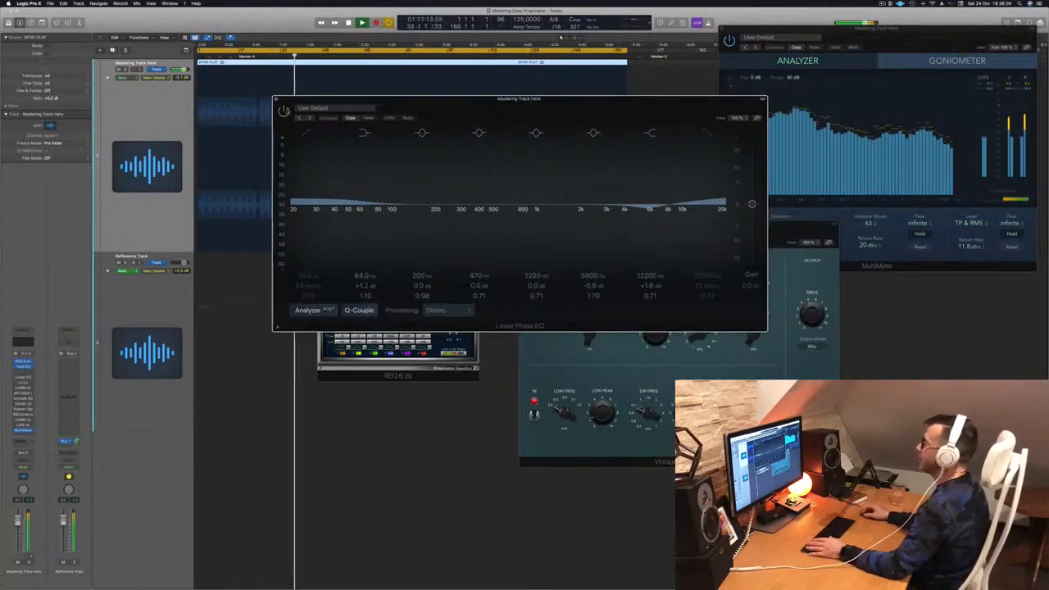
{"action": "left_click_drag", "start_coordinate": [360, 100], "coordinate": [399, 92]}
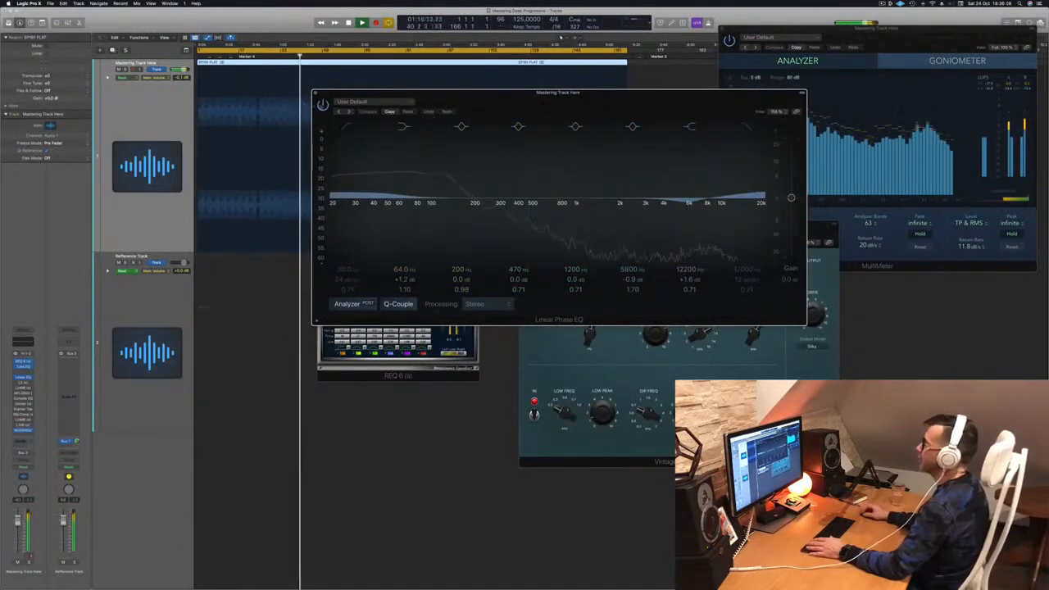
{"action": "left_click", "coordinate": [323, 105]}
{"action": "left_click", "coordinate": [314, 93]}
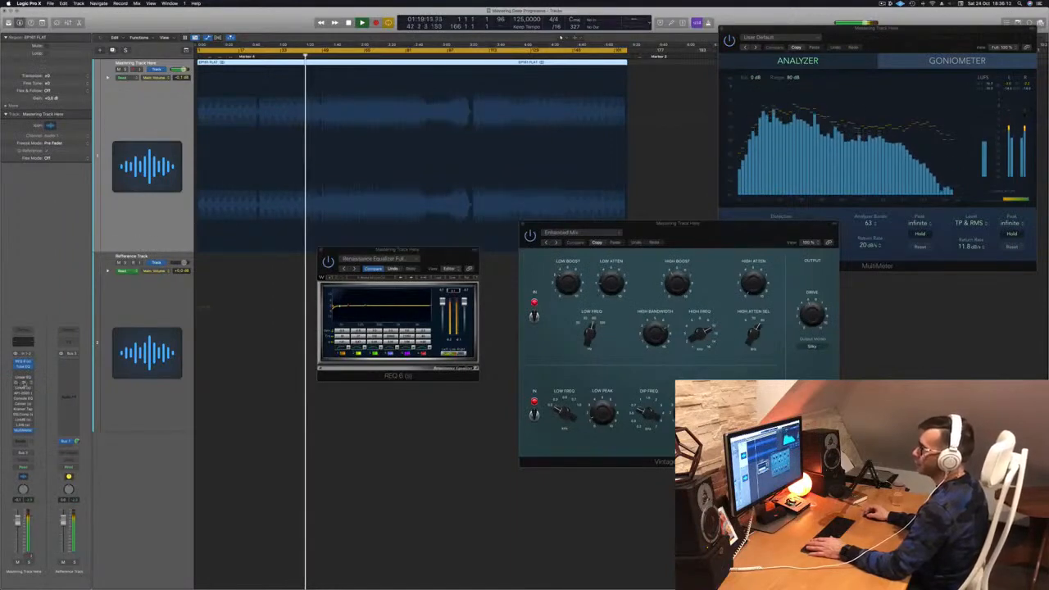
Open and enable the L2 Ultramaximizer on the mastering track and place its window beside the other plug-ins
{"action": "left_click", "coordinate": [23, 384]}
{"action": "left_click_drag", "start_coordinate": [366, 89], "coordinate": [387, 92]}
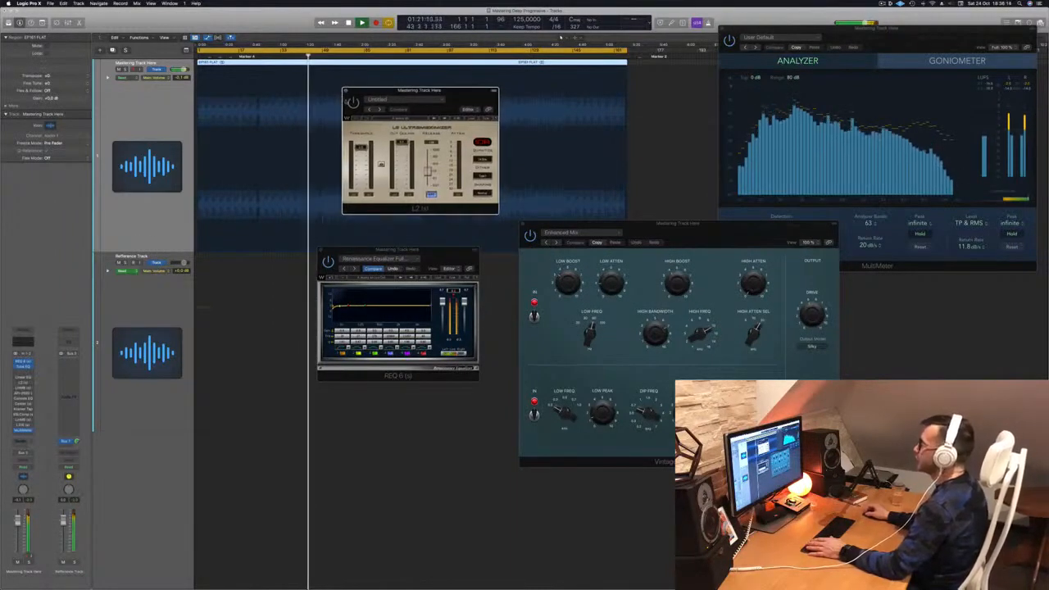
{"action": "left_click_drag", "start_coordinate": [464, 100], "coordinate": [456, 113]}
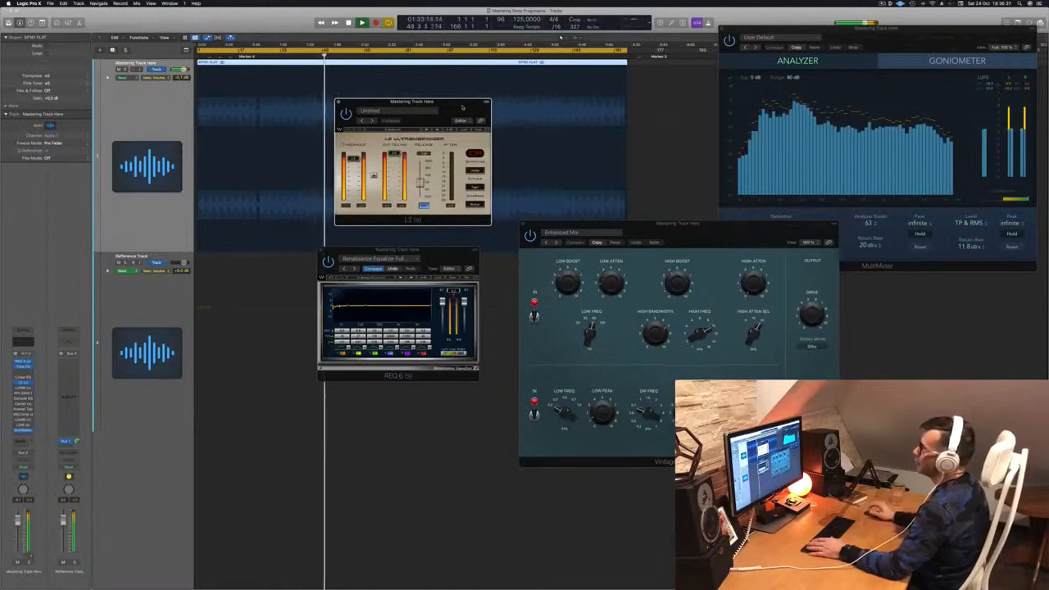
{"action": "left_click_drag", "start_coordinate": [462, 108], "coordinate": [594, 144]}
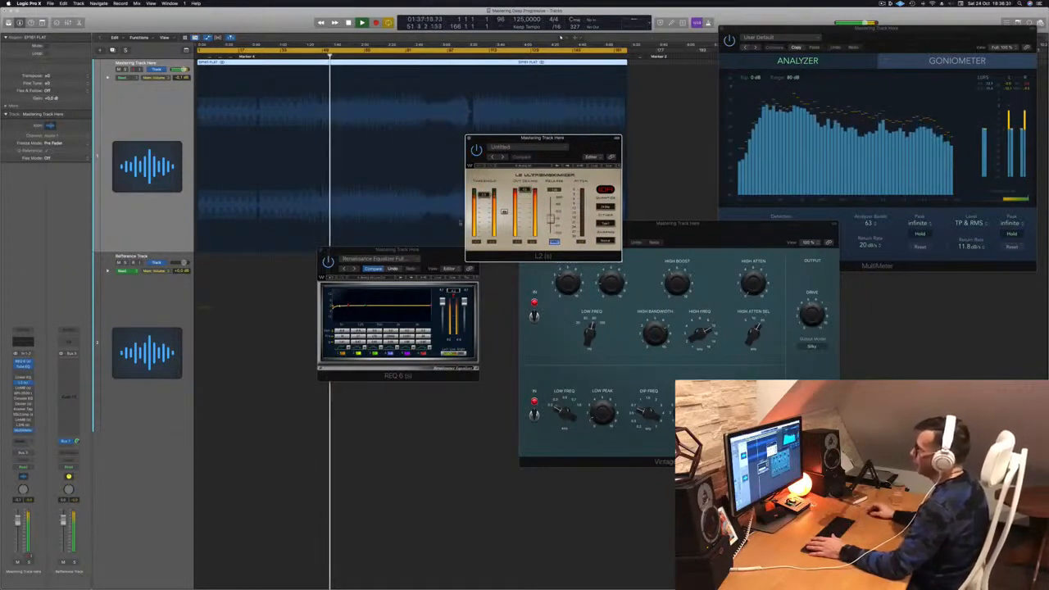
Trim the REQ 6 level and arrange the REQ 6 and L2 windows side by side near the MultiMeter
{"action": "left_click", "coordinate": [453, 292]}
{"action": "left_click_drag", "start_coordinate": [455, 268], "coordinate": [892, 162]}
{"action": "left_click_drag", "start_coordinate": [606, 142], "coordinate": [541, 199]}
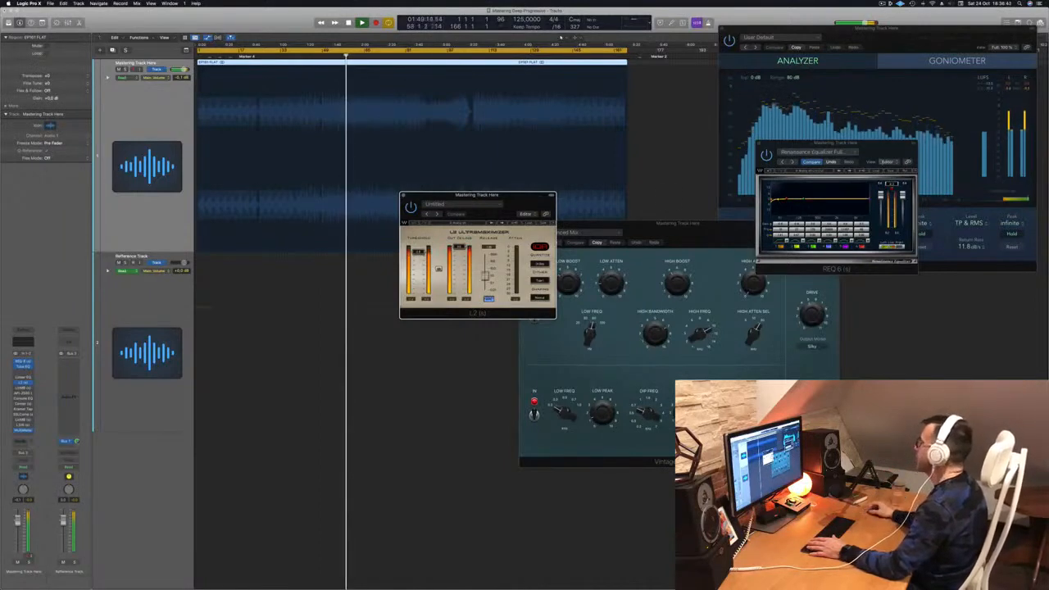
{"action": "left_click", "coordinate": [891, 184]}
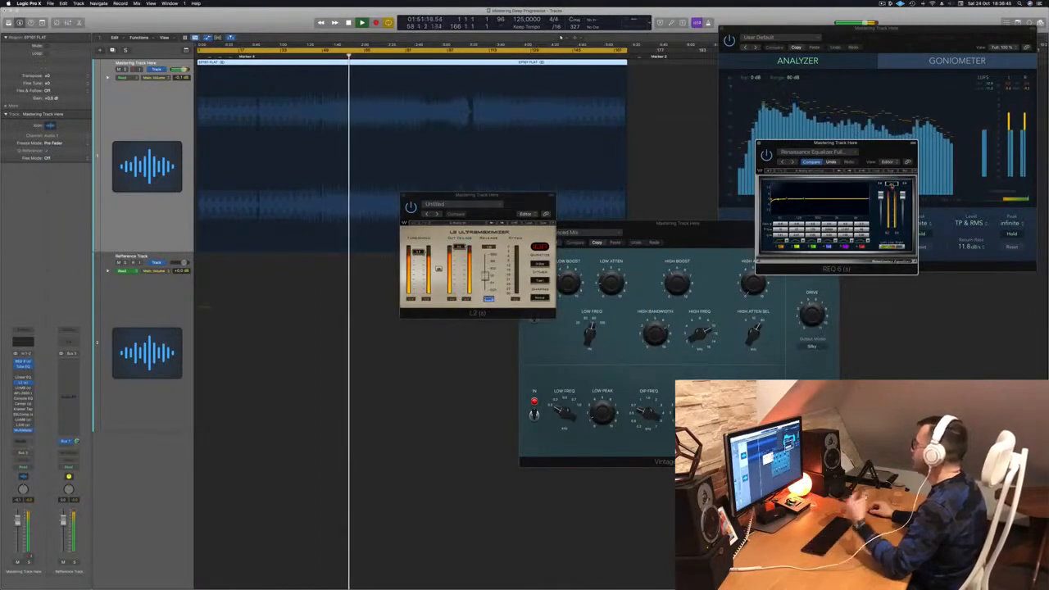
{"action": "left_click_drag", "start_coordinate": [887, 163], "coordinate": [732, 185]}
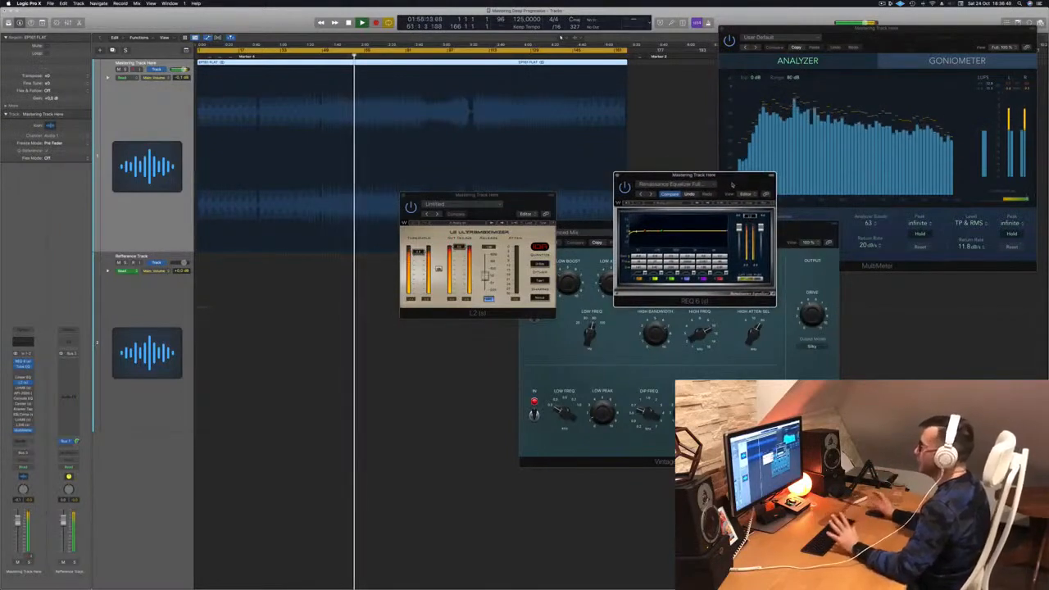
{"action": "left_click", "coordinate": [514, 311]}
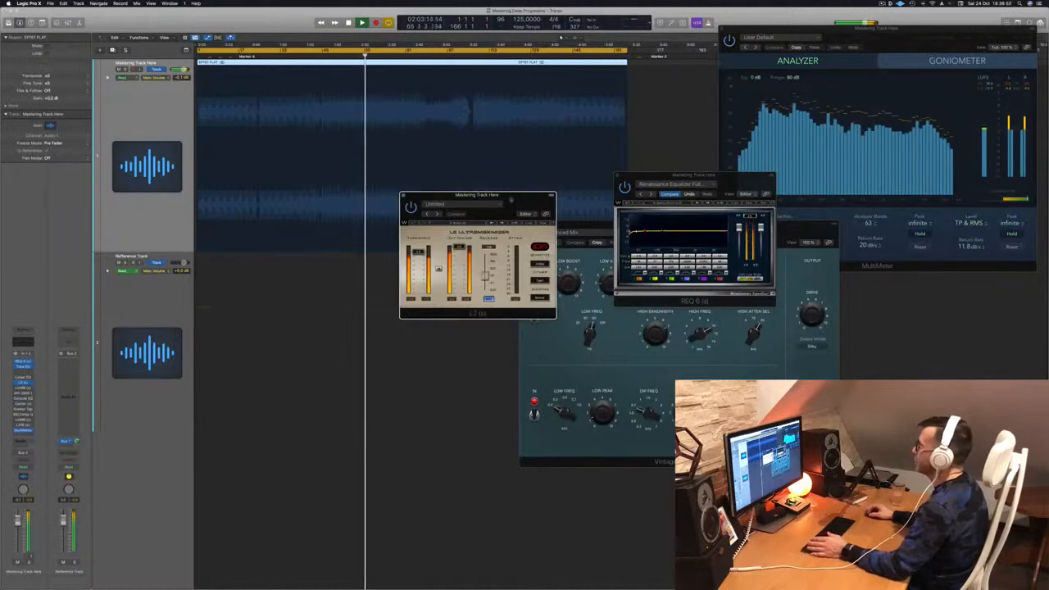
{"action": "left_click_drag", "start_coordinate": [477, 195], "coordinate": [867, 238]}
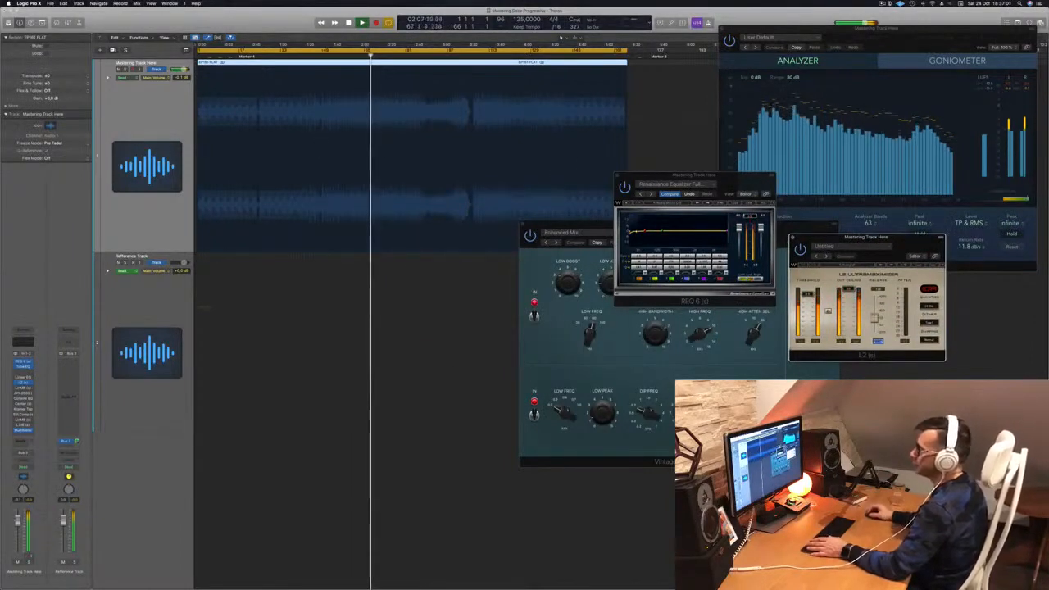
Open and enable the first LinMB with its Adaptive Multi Electro preset, place its window over the arrangement and restart playback
{"action": "left_click", "coordinate": [23, 389]}
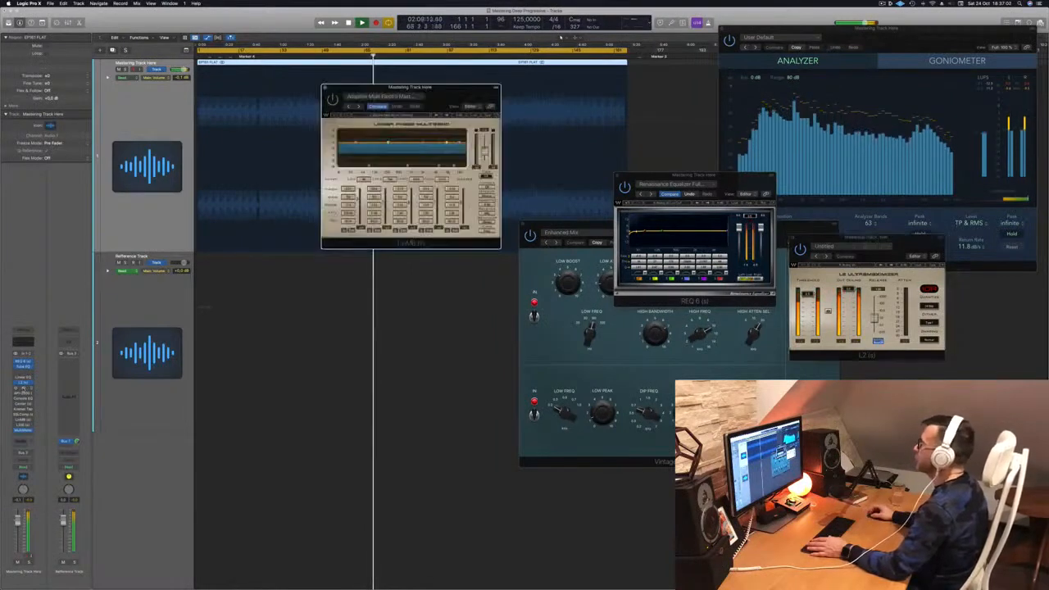
{"action": "left_click_drag", "start_coordinate": [461, 96], "coordinate": [439, 175]}
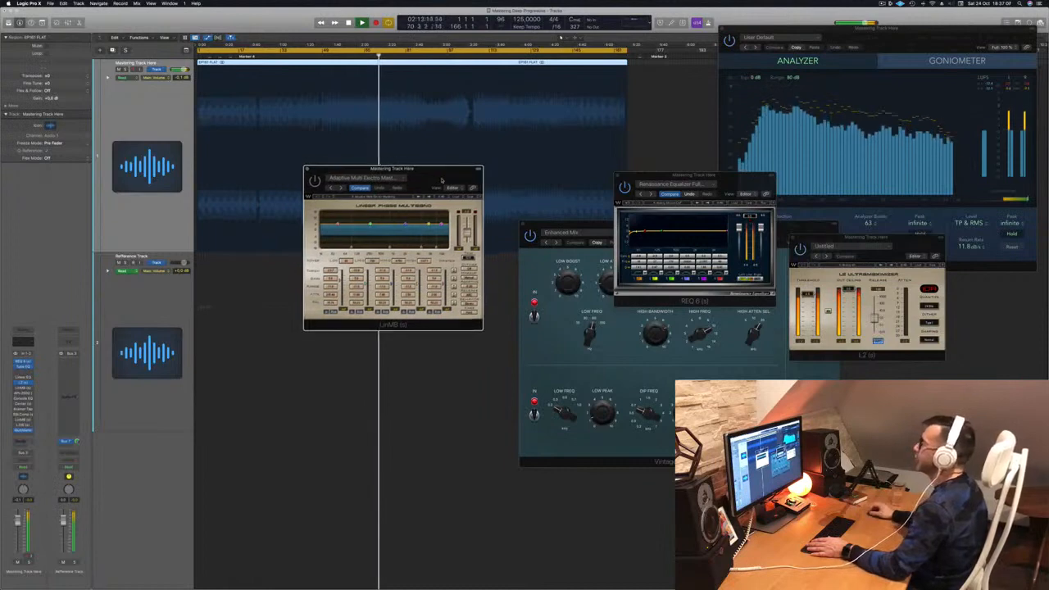
{"action": "key", "text": "space"}
{"action": "key", "text": "Return"}
{"action": "key", "text": "space"}
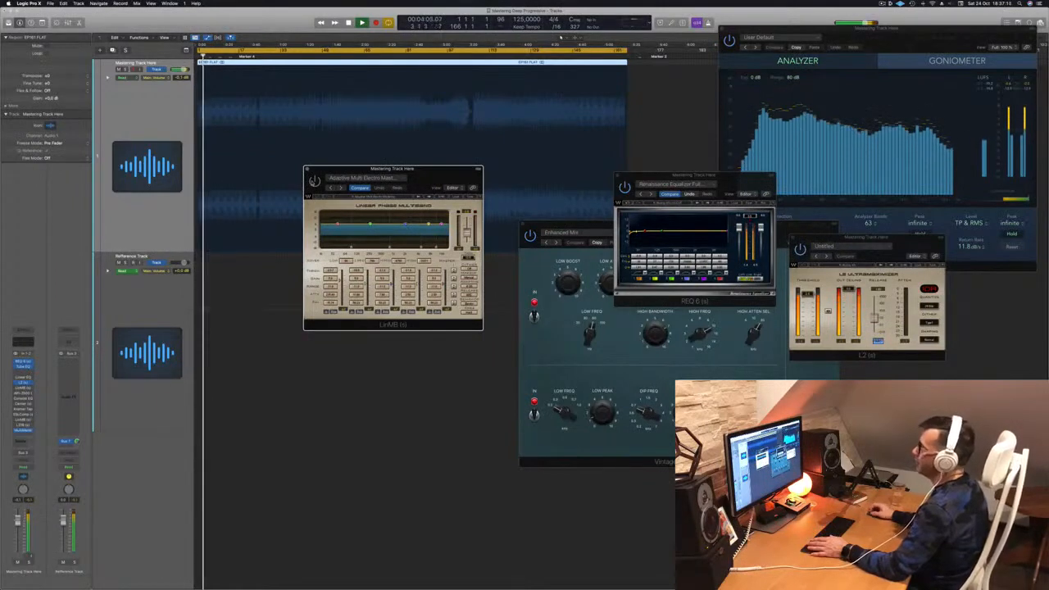
{"action": "key", "text": "space"}
{"action": "key", "text": "Return"}
{"action": "key", "text": "space"}
{"action": "left_click_drag", "start_coordinate": [436, 166], "coordinate": [451, 170]}
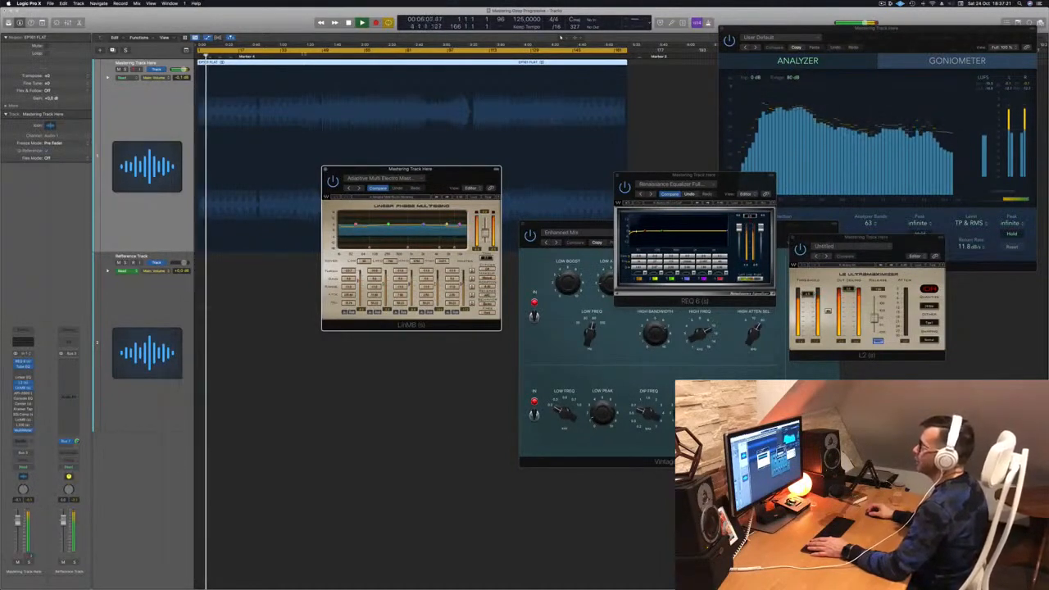
Audition the Linear Phase Multiband on several sections of the mastering track and place its window beside REQ 6
{"action": "left_click", "coordinate": [314, 55]}
{"action": "left_click_drag", "start_coordinate": [450, 181], "coordinate": [463, 178]}
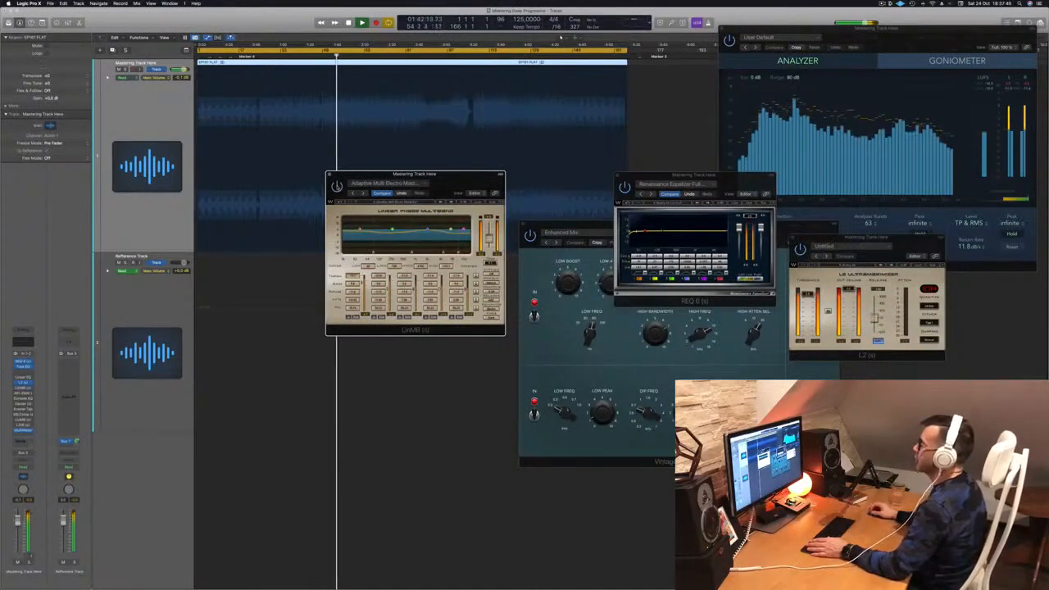
{"action": "left_click_drag", "start_coordinate": [457, 180], "coordinate": [489, 182]}
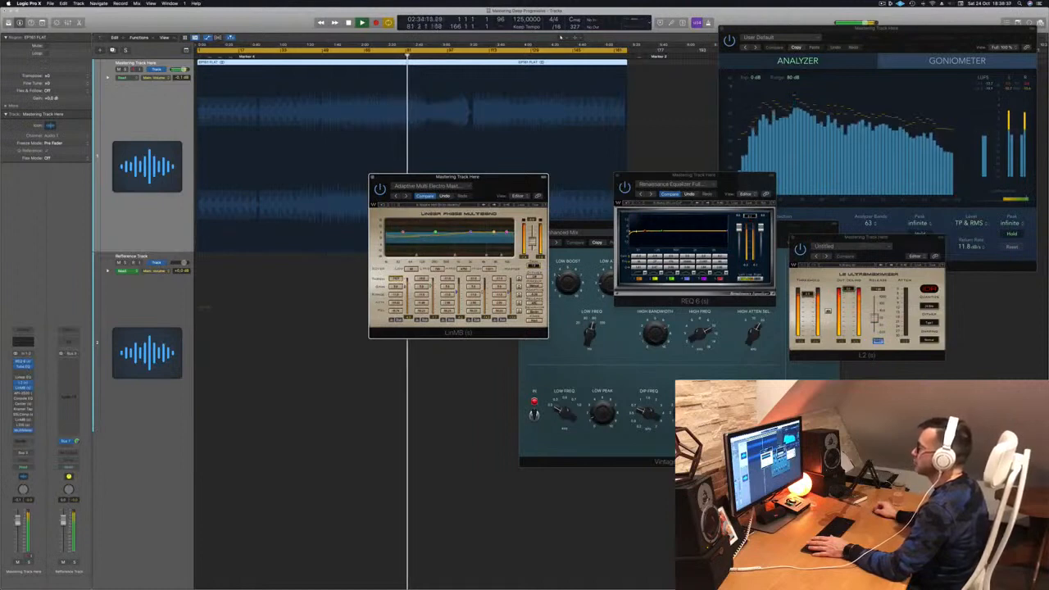
{"action": "left_click_drag", "start_coordinate": [491, 178], "coordinate": [487, 186]}
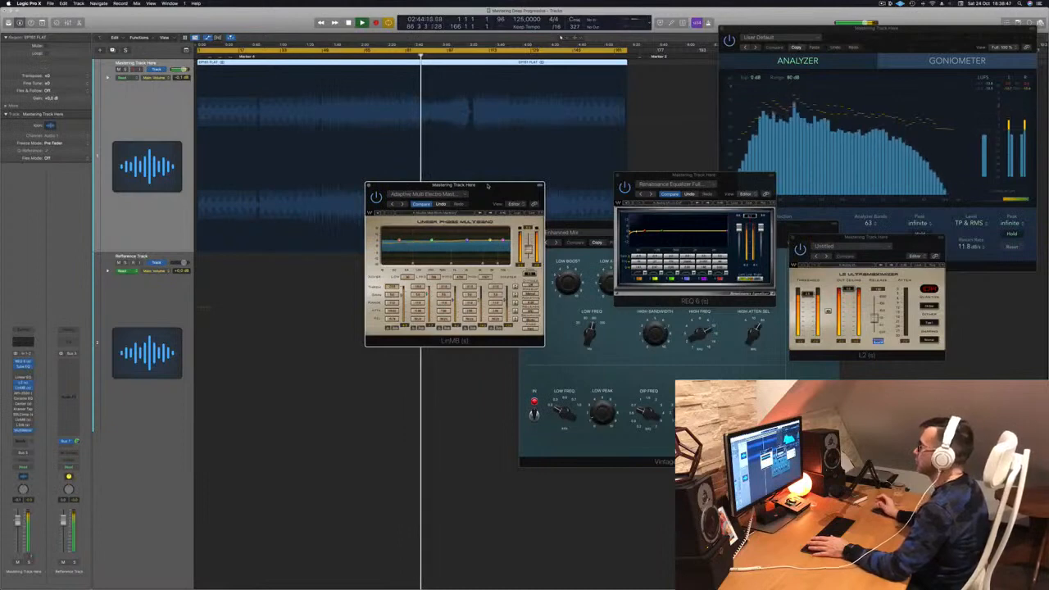
{"action": "left_click_drag", "start_coordinate": [487, 186], "coordinate": [562, 206]}
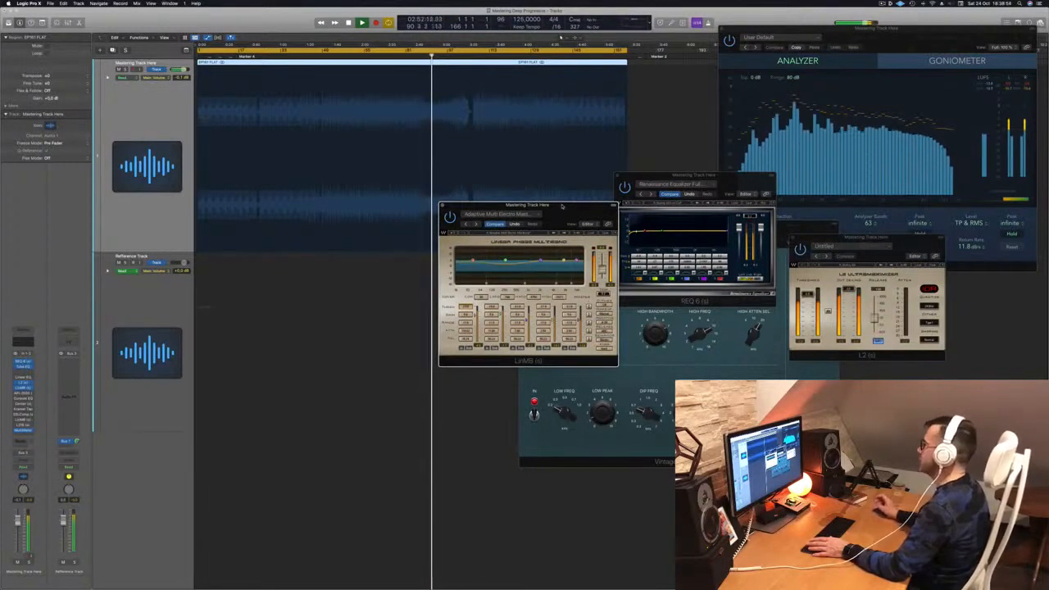
{"action": "left_click_drag", "start_coordinate": [562, 206], "coordinate": [591, 181]}
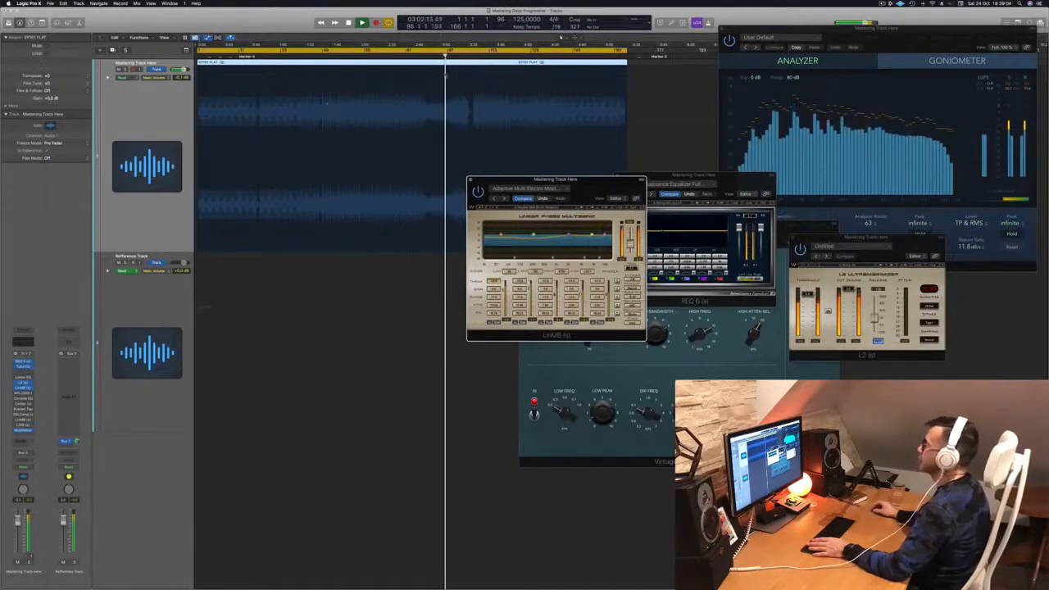
{"action": "left_click", "coordinate": [470, 56]}
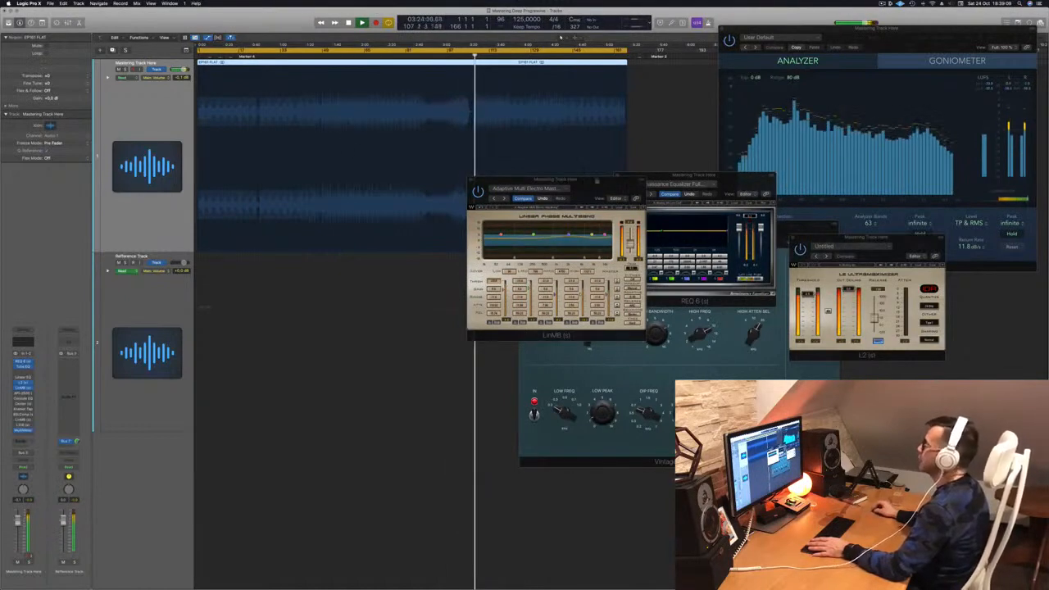
{"action": "left_click_drag", "start_coordinate": [578, 192], "coordinate": [583, 217]}
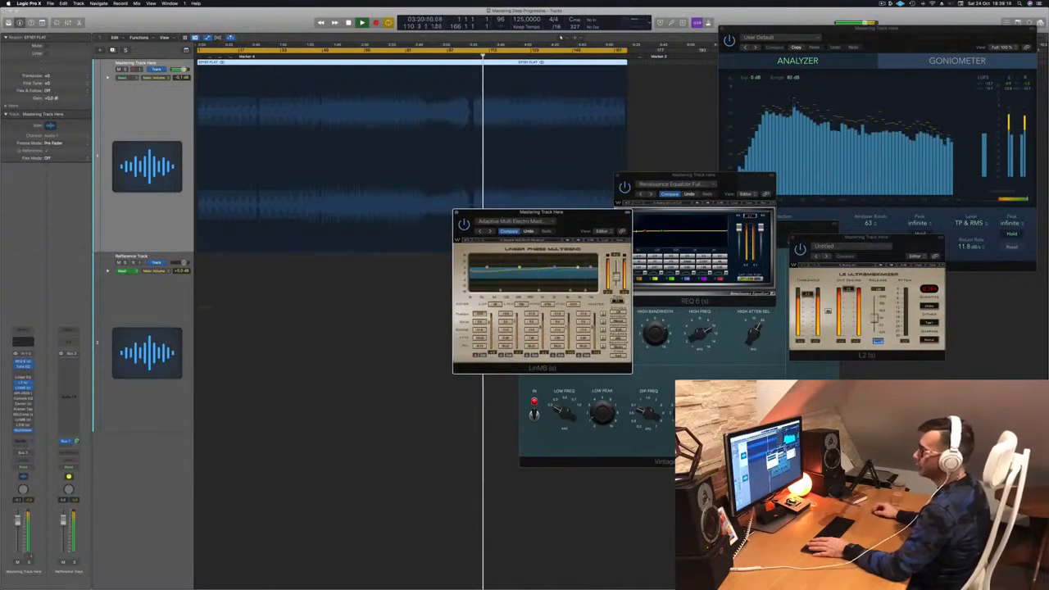
Open and enable the API-2500 with its LAVYNE MODERN MASTER preset, adjust the threshold and close its window
{"action": "left_click", "coordinate": [24, 394]}
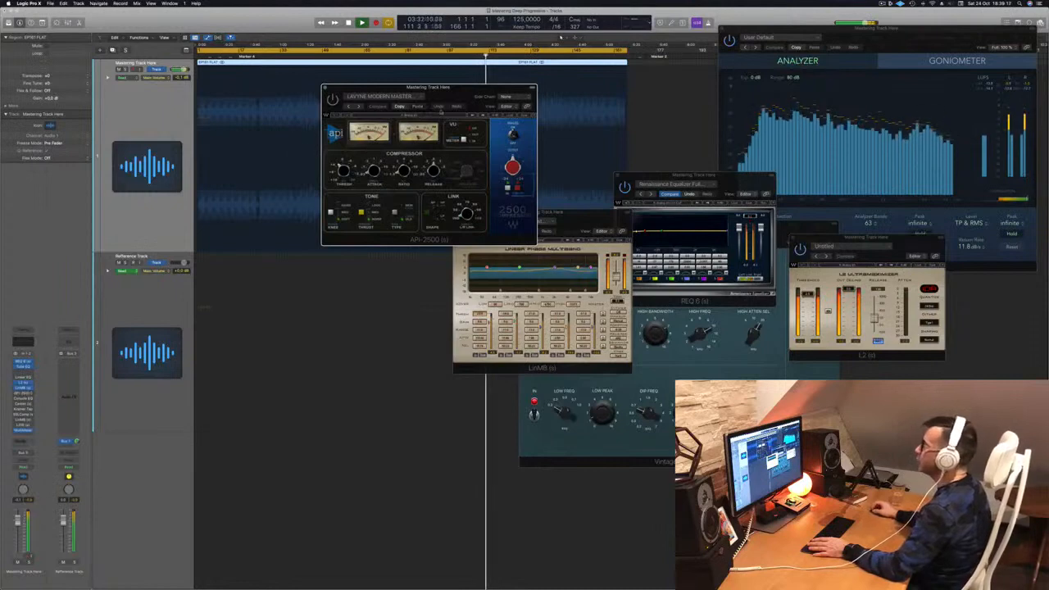
{"action": "left_click_drag", "start_coordinate": [427, 87], "coordinate": [427, 123]}
{"action": "left_click_drag", "start_coordinate": [327, 202], "coordinate": [327, 196]}
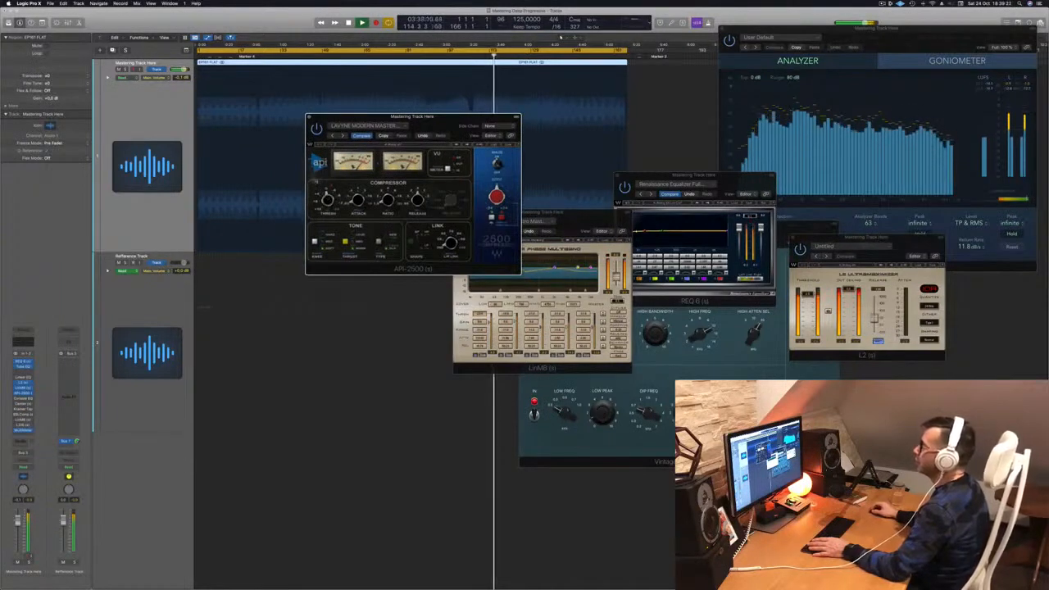
{"action": "left_click", "coordinate": [317, 129]}
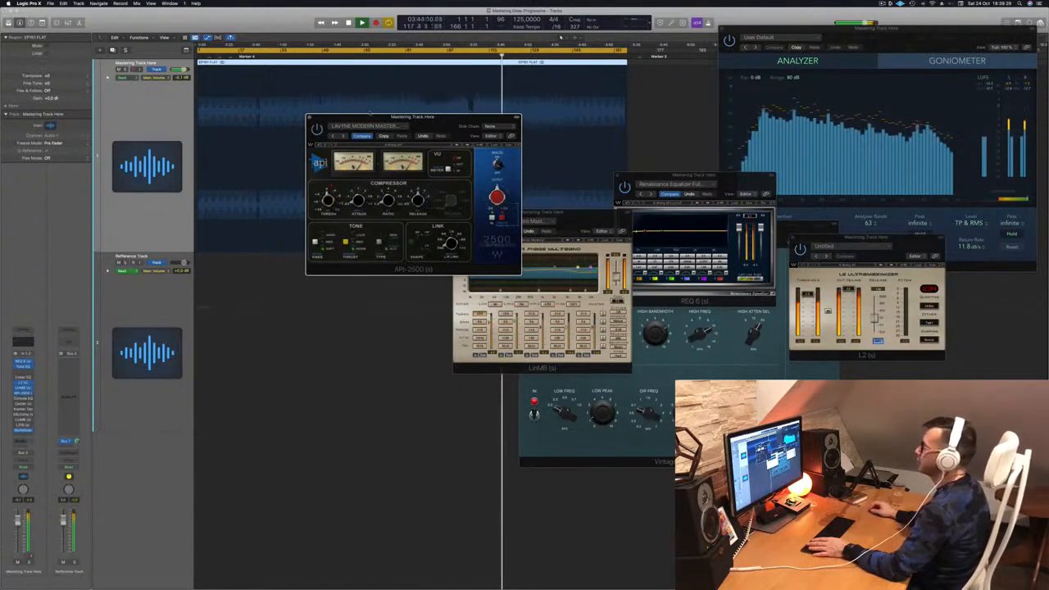
{"action": "left_click", "coordinate": [309, 117]}
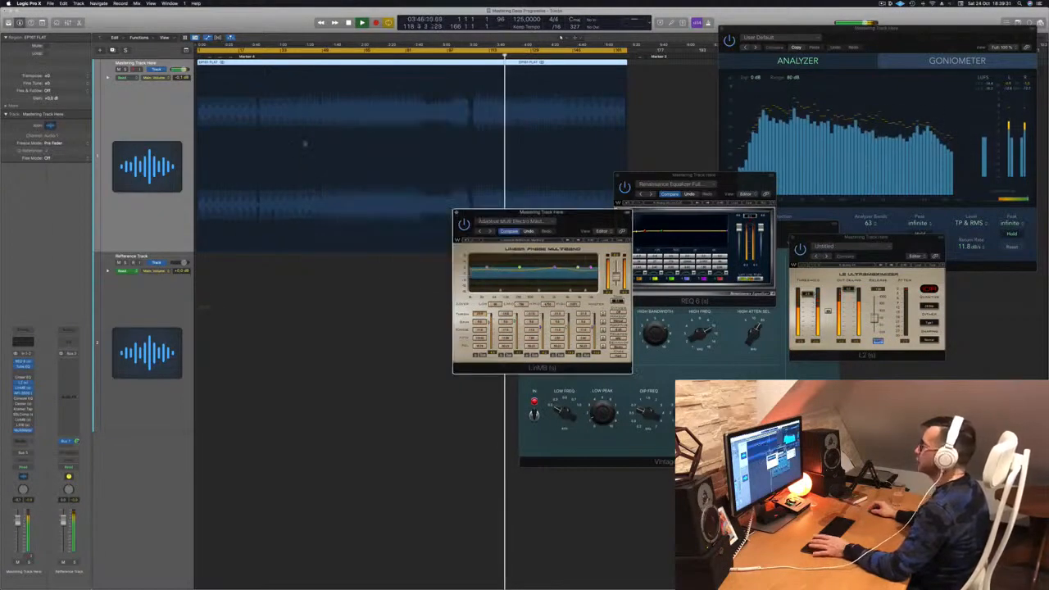
Place the LinMB window over the L2, audition the Vintage Console EQ's Hot & Bright preset on an earlier section and close the EQ window
{"action": "left_click_drag", "start_coordinate": [541, 212], "coordinate": [877, 199]}
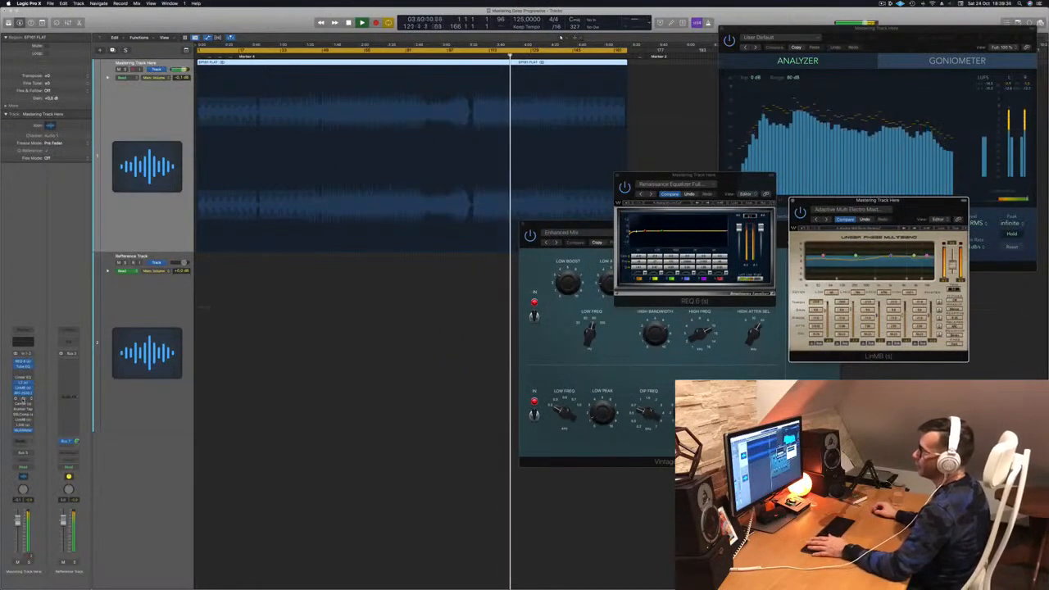
{"action": "left_click", "coordinate": [23, 399]}
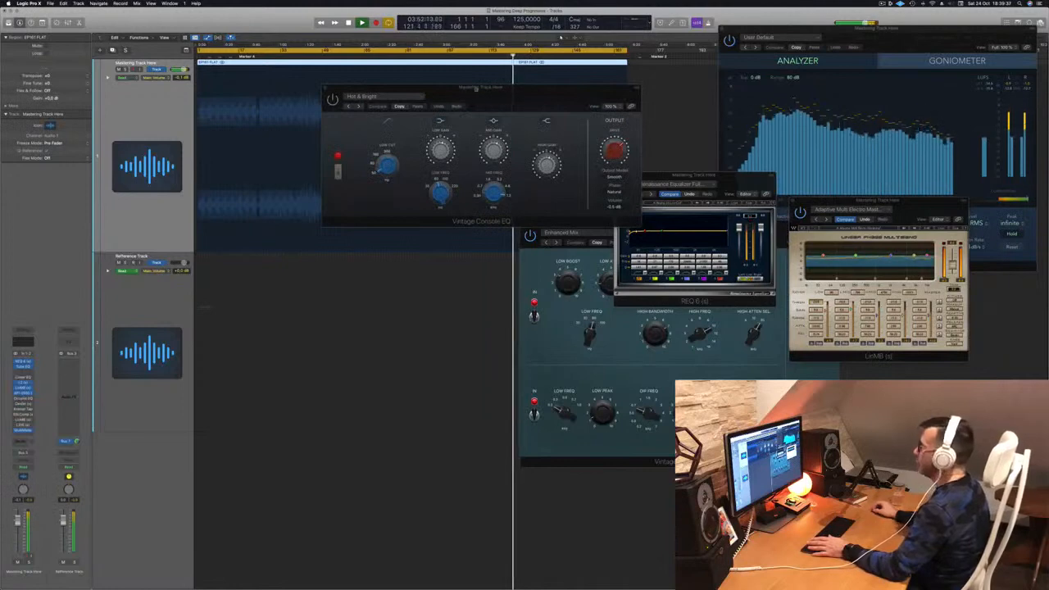
{"action": "left_click_drag", "start_coordinate": [502, 98], "coordinate": [400, 129]}
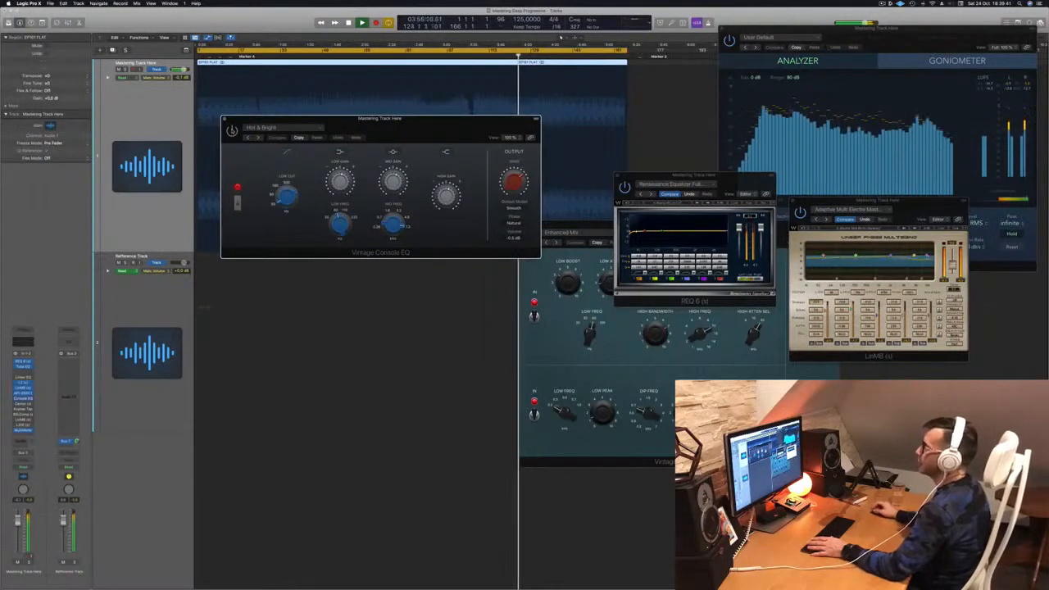
{"action": "key", "text": "space"}
{"action": "key", "text": "space"}
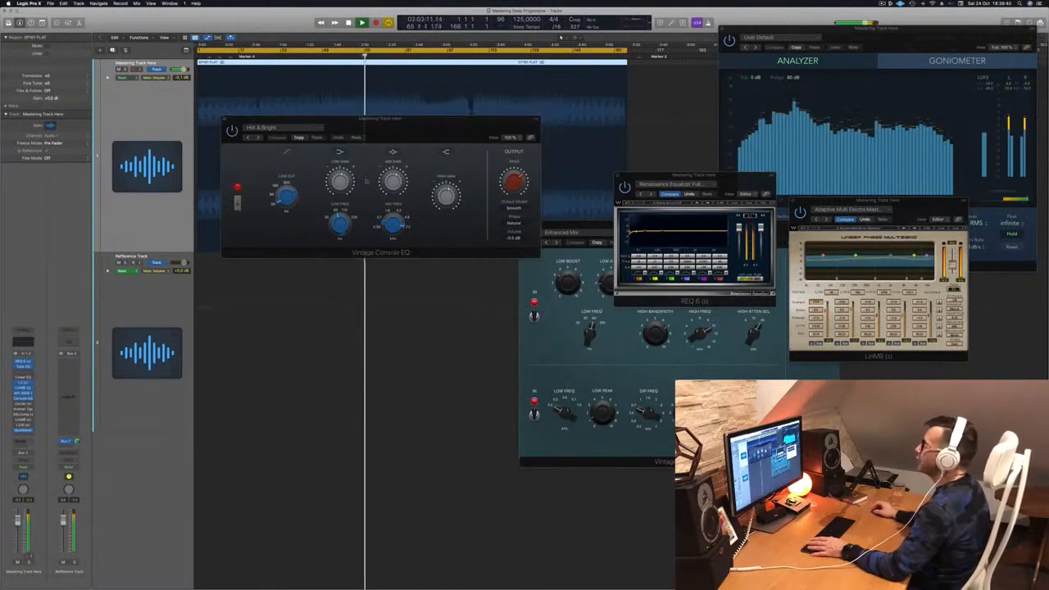
{"action": "left_click_drag", "start_coordinate": [426, 124], "coordinate": [505, 255]}
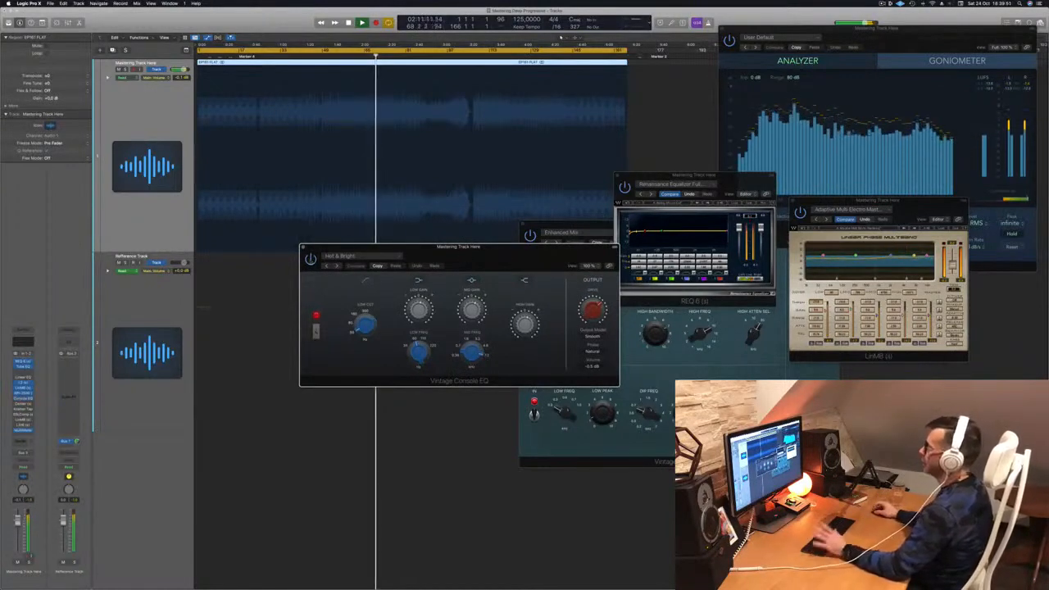
{"action": "left_click", "coordinate": [302, 247]}
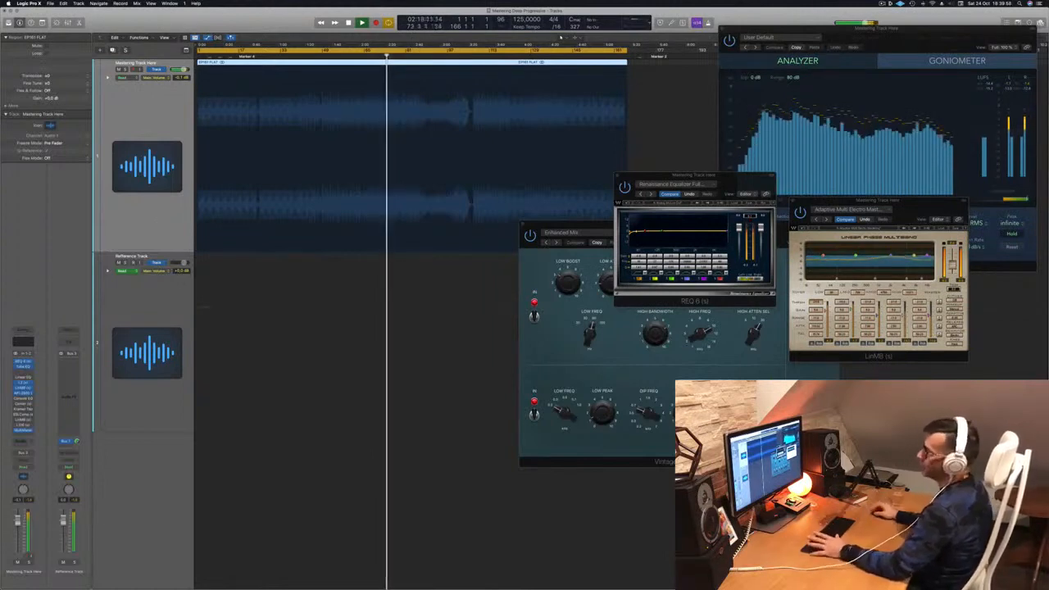
Open and enable the Center plug-in on the mastering track, audition it on an earlier section and close its window
{"action": "left_click", "coordinate": [23, 404]}
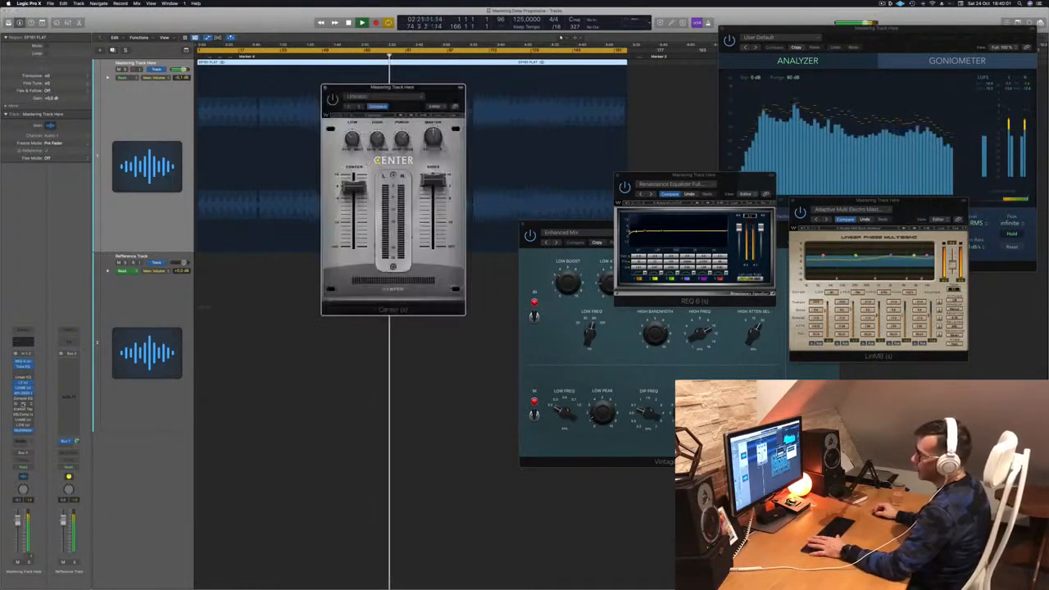
{"action": "left_click_drag", "start_coordinate": [439, 90], "coordinate": [461, 162]}
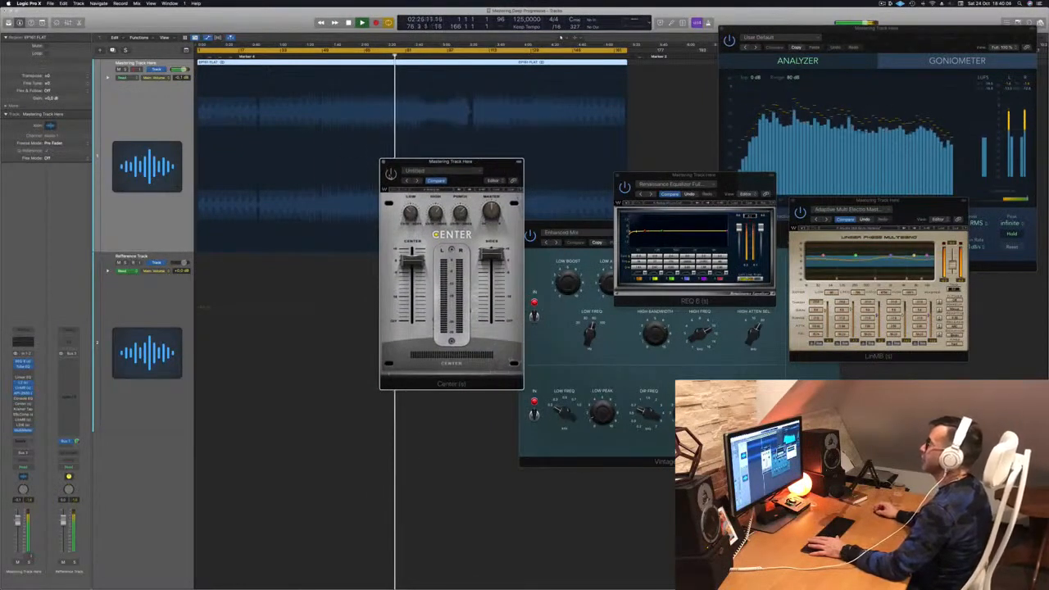
{"action": "key", "text": "Return"}
{"action": "left_click_drag", "start_coordinate": [490, 166], "coordinate": [464, 158]}
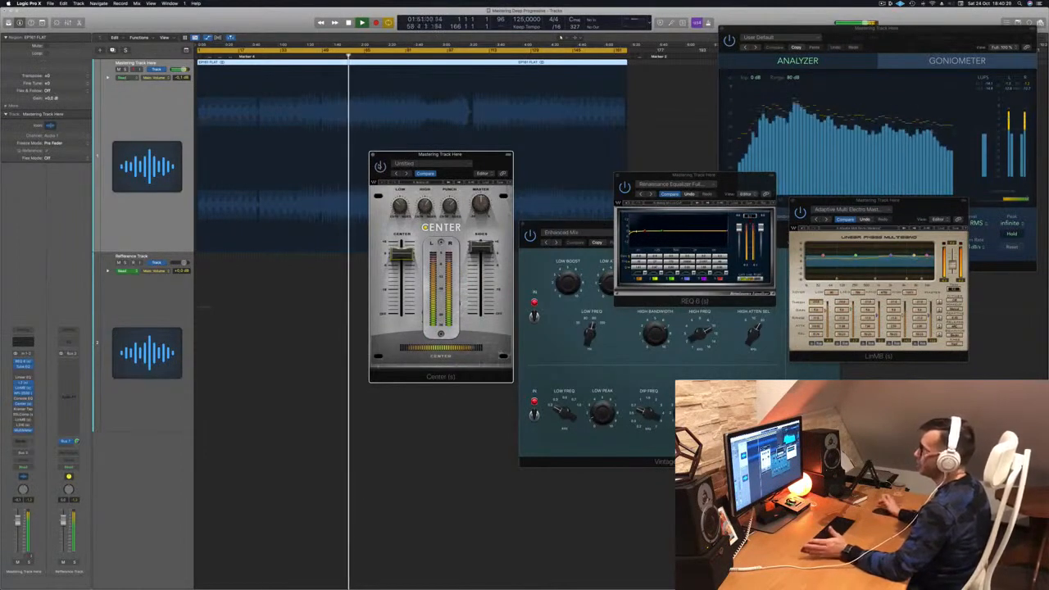
{"action": "left_click", "coordinate": [373, 155]}
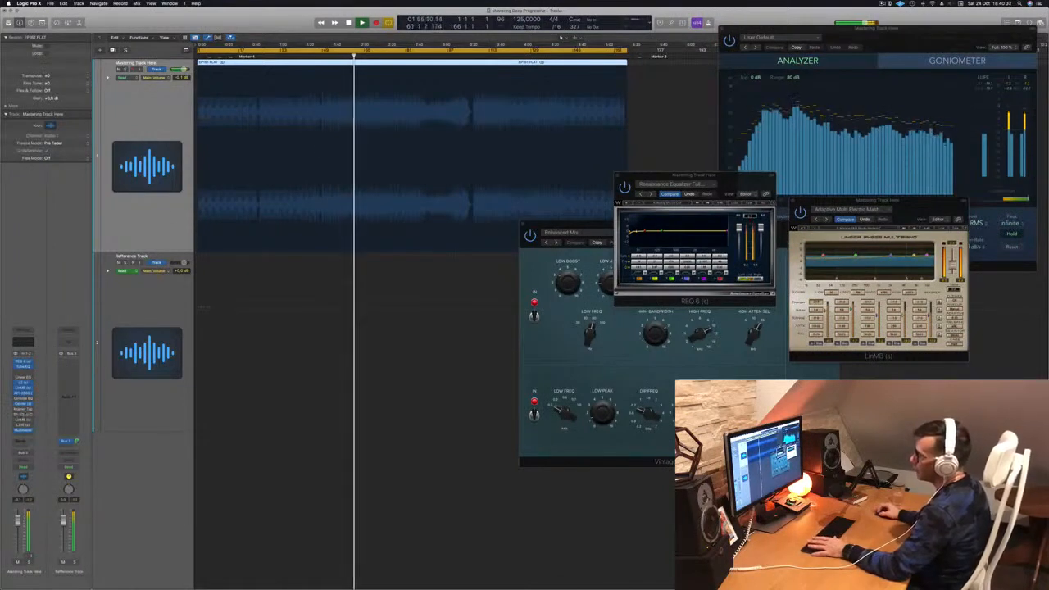
Open and enable the SSLComp with its Mastering preset, audition it from an earlier position and close its window
{"action": "left_click", "coordinate": [25, 410]}
{"action": "left_click", "coordinate": [24, 410]}
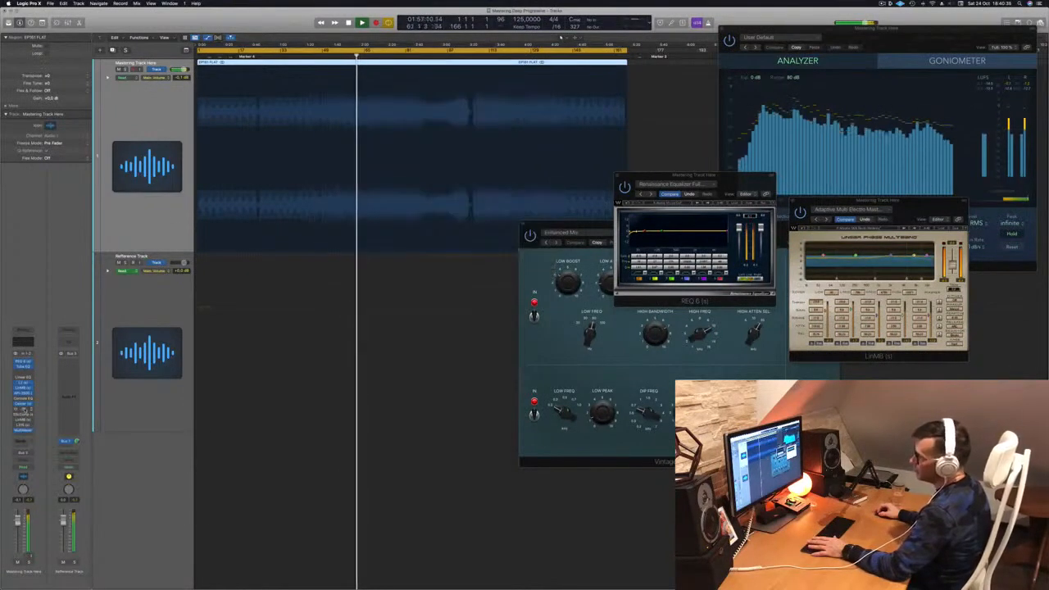
{"action": "left_click", "coordinate": [25, 415]}
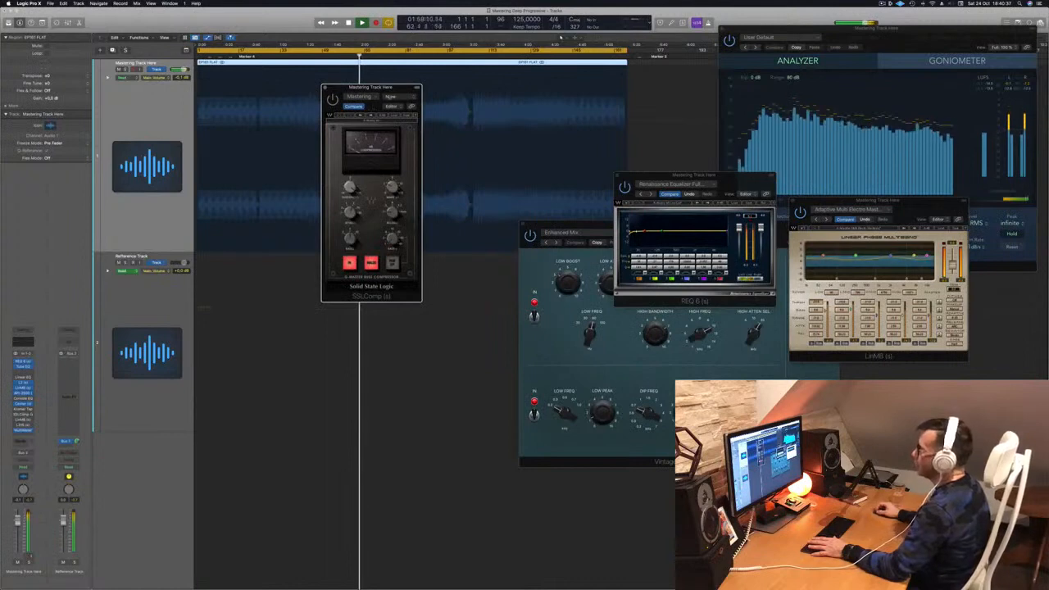
{"action": "left_click_drag", "start_coordinate": [394, 89], "coordinate": [656, 135]}
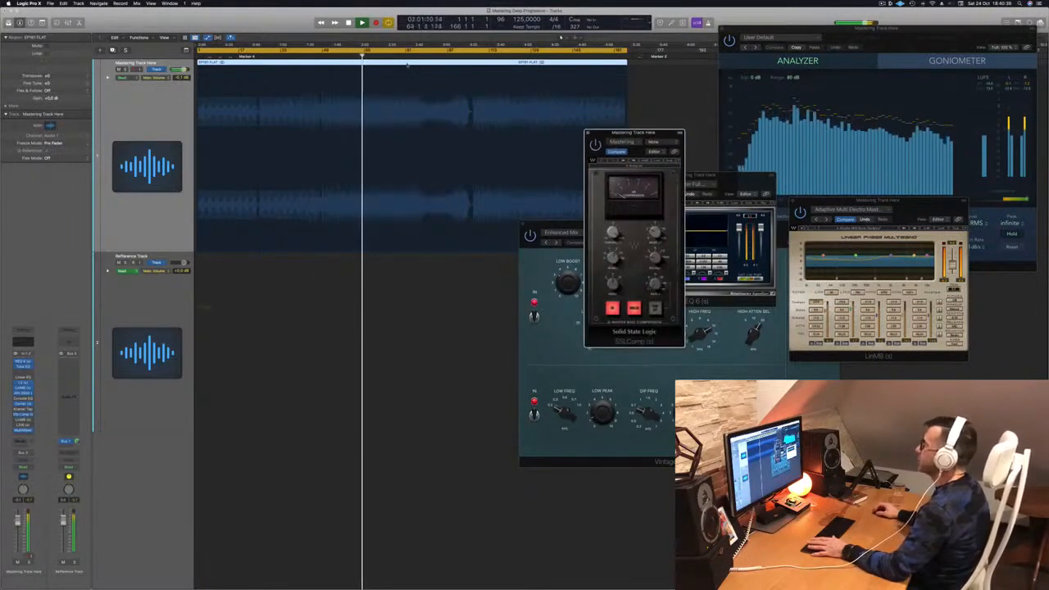
{"action": "left_click", "coordinate": [331, 56]}
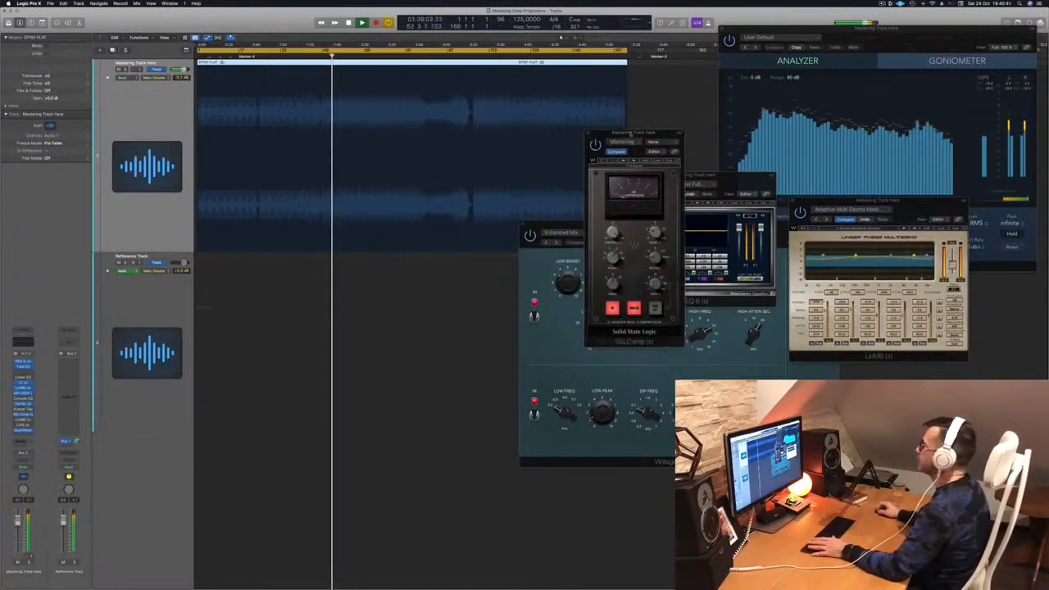
{"action": "left_click_drag", "start_coordinate": [635, 132], "coordinate": [525, 131]}
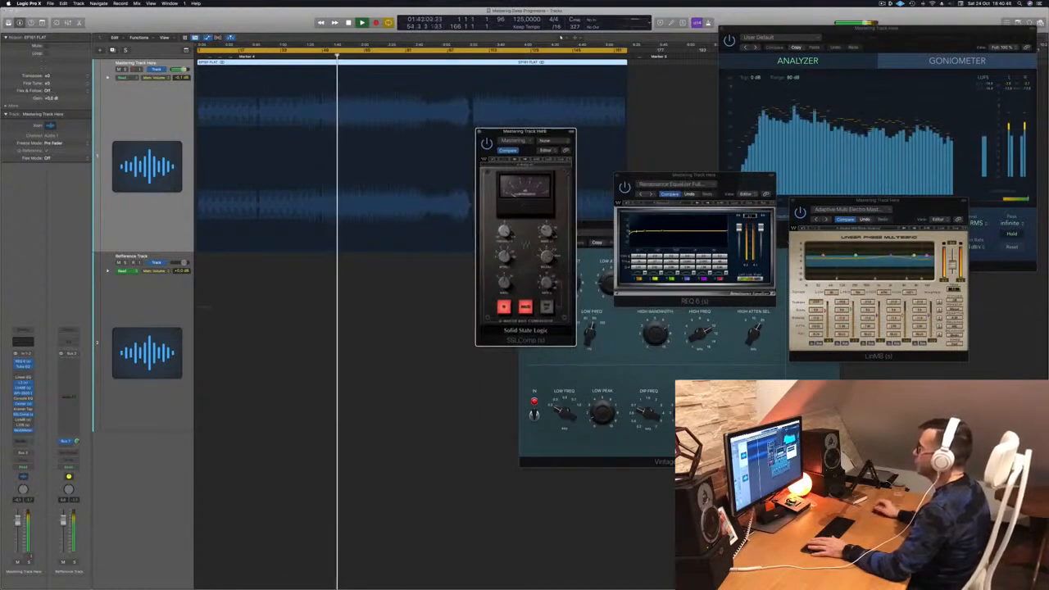
{"action": "left_click_drag", "start_coordinate": [537, 132], "coordinate": [529, 132]}
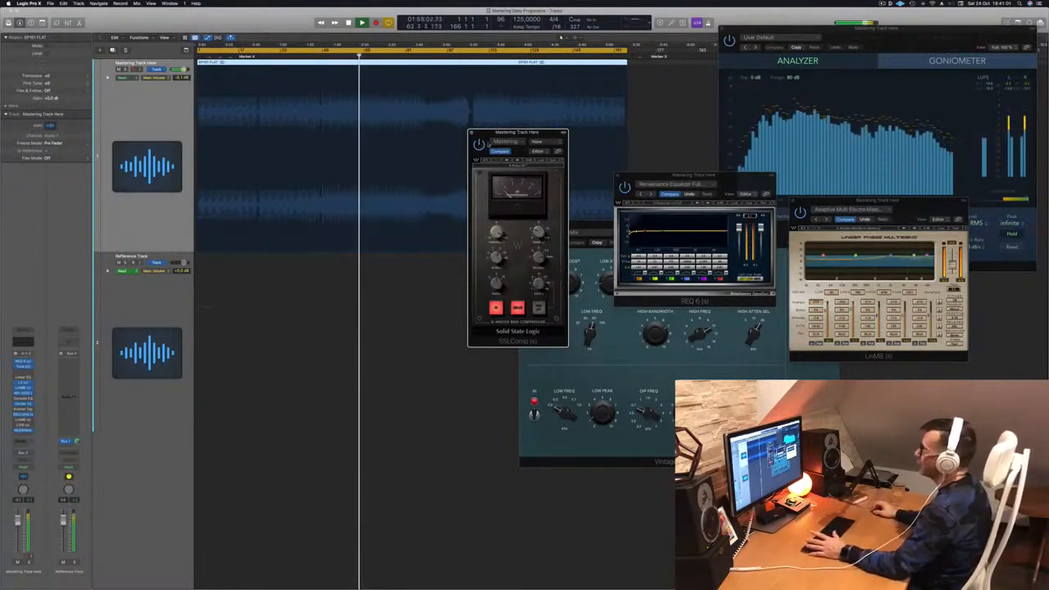
{"action": "left_click_drag", "start_coordinate": [492, 132], "coordinate": [437, 131]}
{"action": "left_click", "coordinate": [417, 131]}
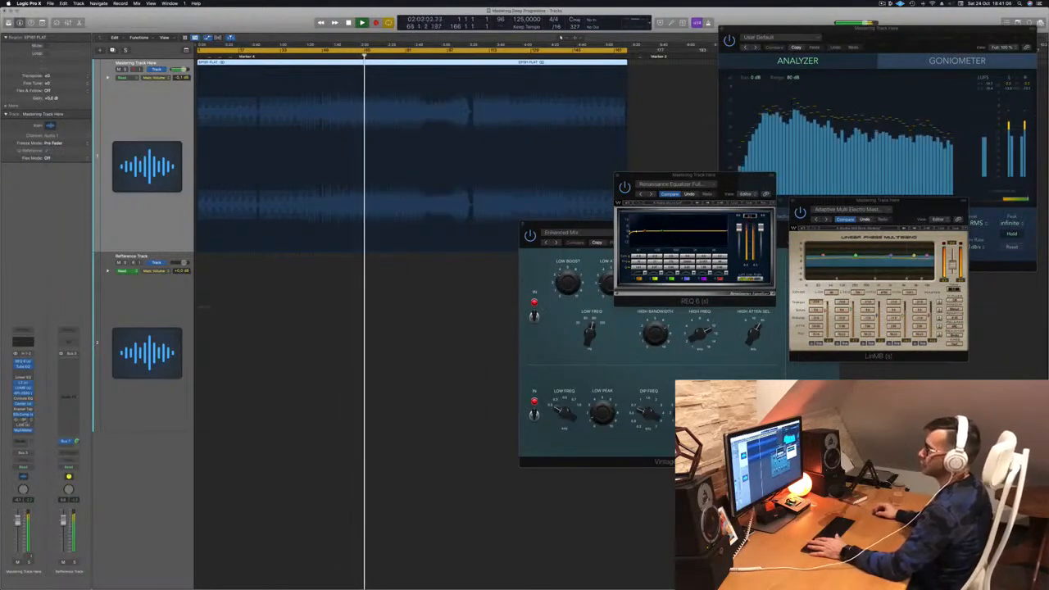
Open and enable the second LinMB with its Multi Opto Mastering preset, move its window over the arrangement and audition it from earlier positions
{"action": "left_click", "coordinate": [24, 420]}
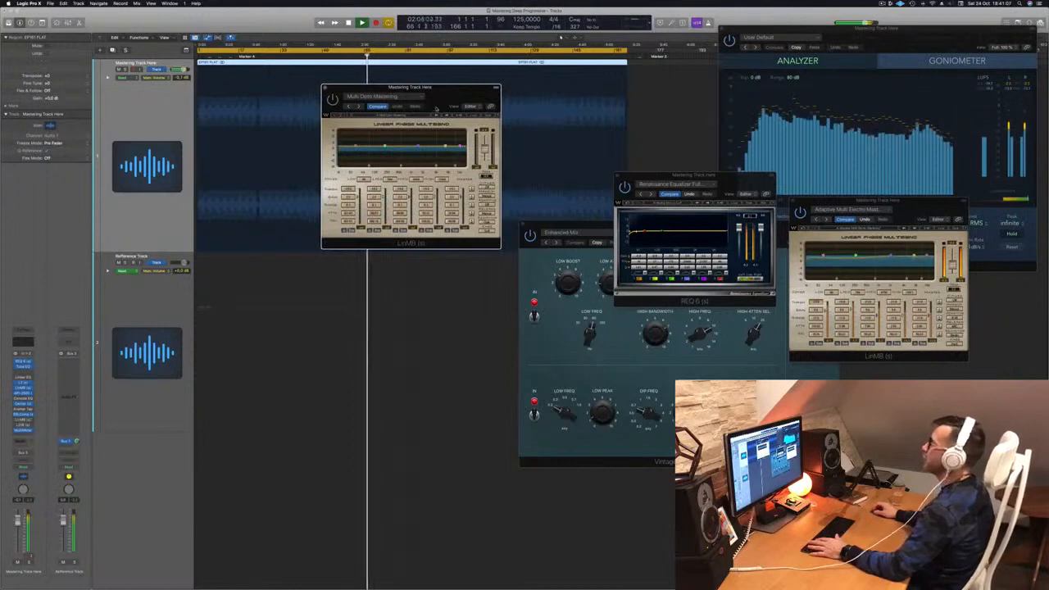
{"action": "left_click_drag", "start_coordinate": [437, 109], "coordinate": [444, 187]}
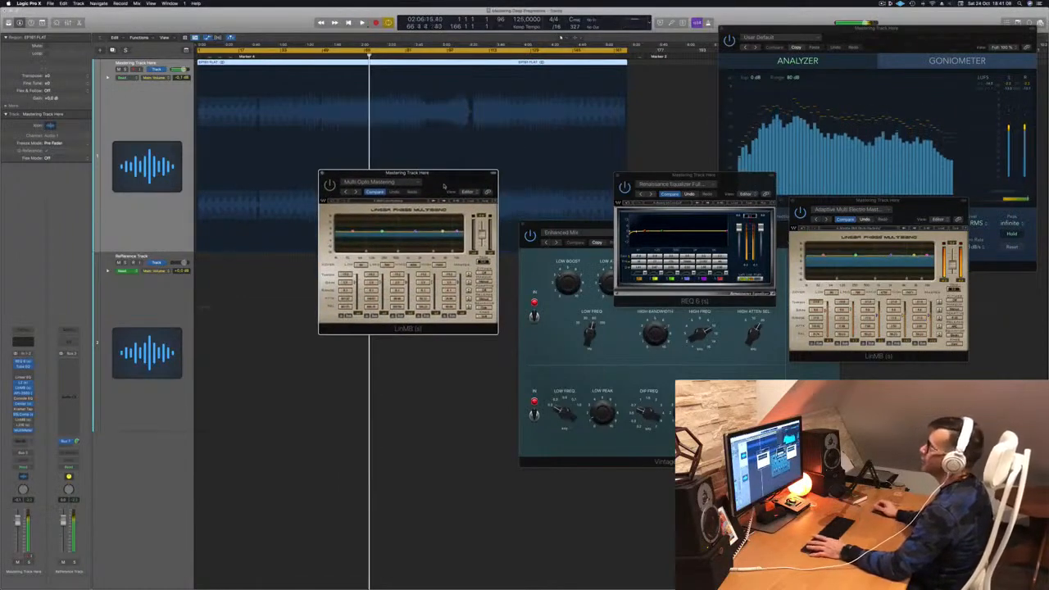
{"action": "key", "text": "space"}
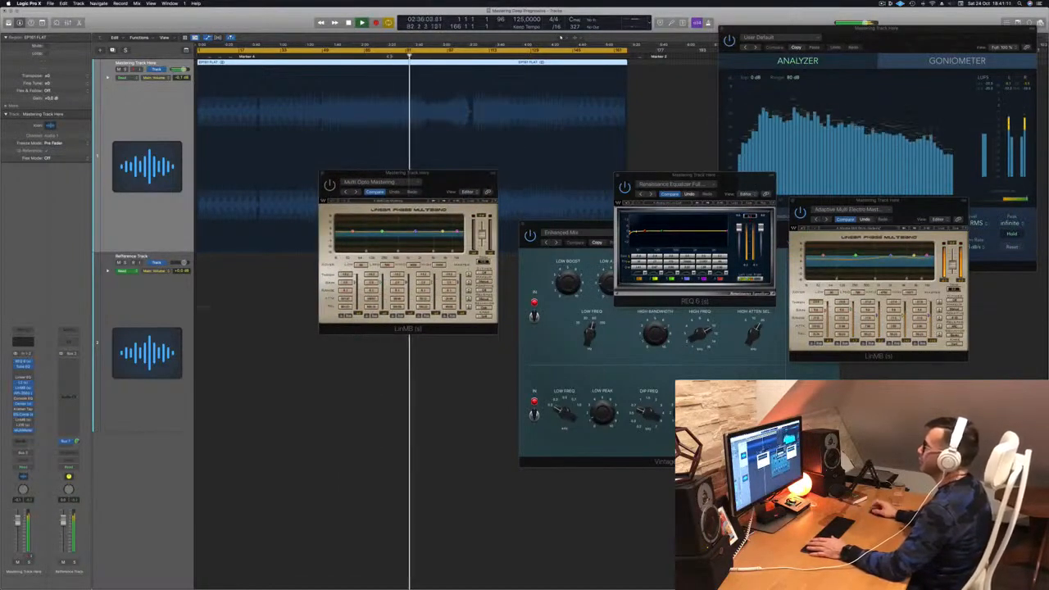
{"action": "left_click", "coordinate": [389, 56]}
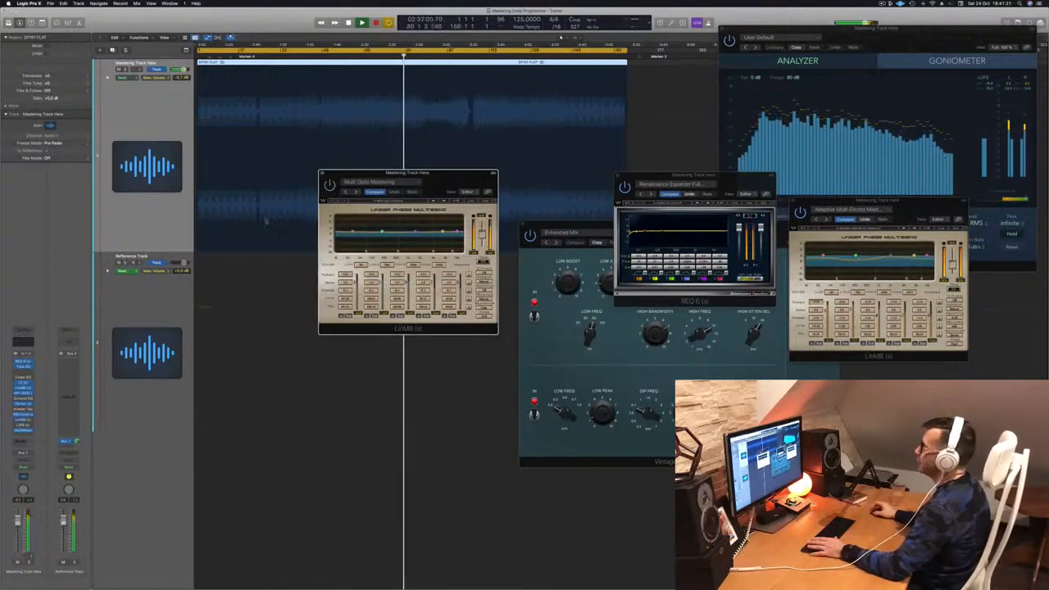
{"action": "left_click", "coordinate": [378, 56]}
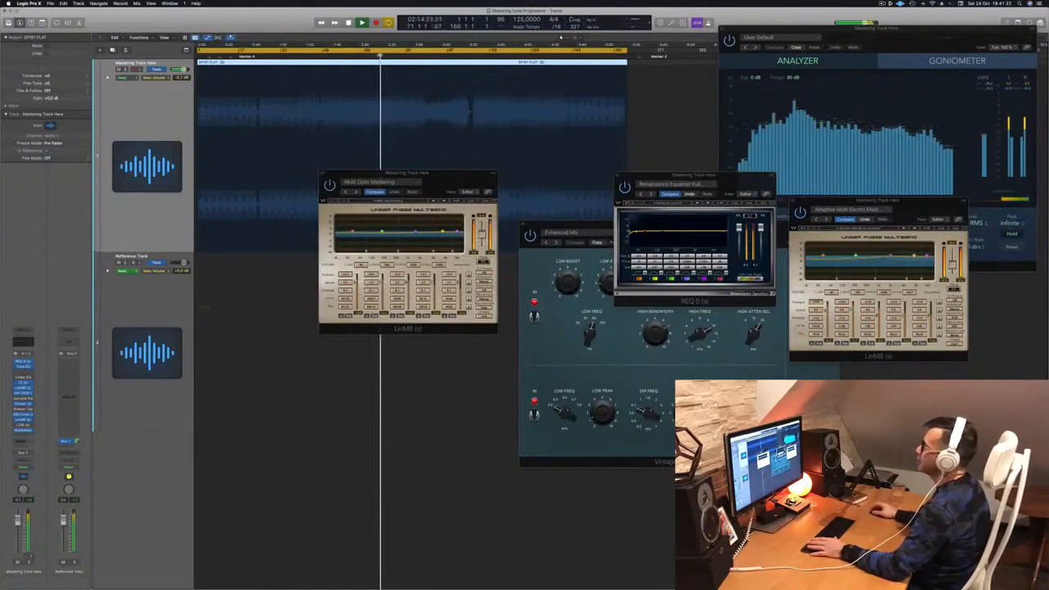
{"action": "left_click_drag", "start_coordinate": [446, 176], "coordinate": [421, 180]}
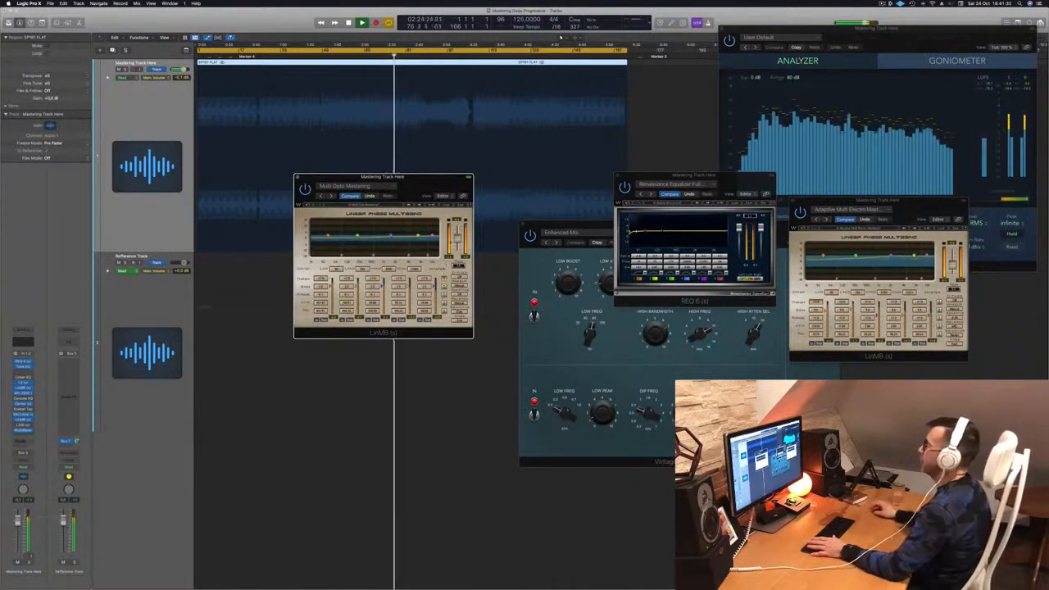
Show the mastering track's volume automation to check it, move the LinMB window aside and hide the automation again
{"action": "key", "text": "a"}
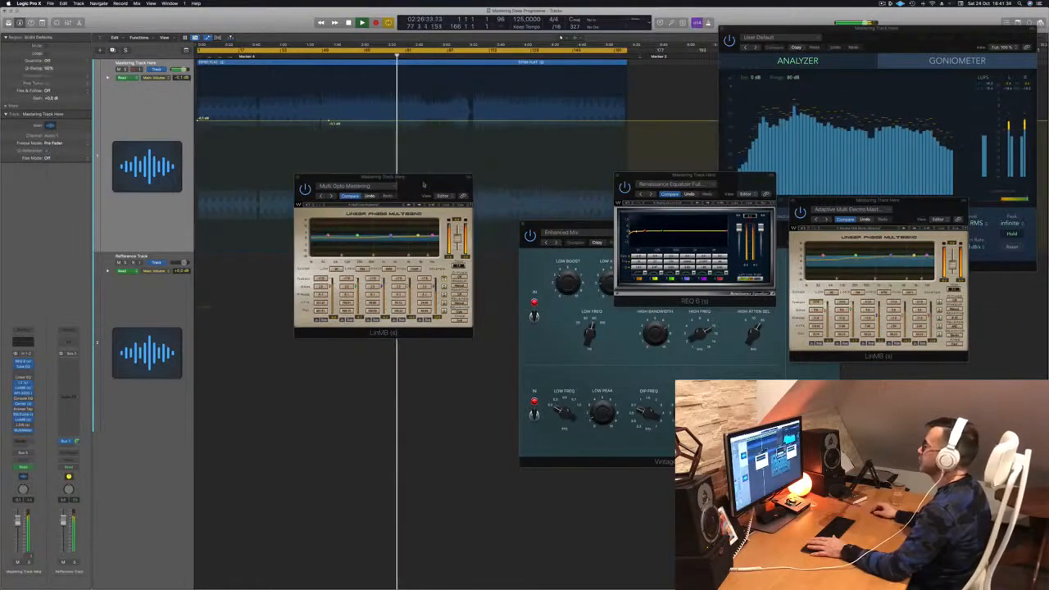
{"action": "left_click", "coordinate": [220, 120]}
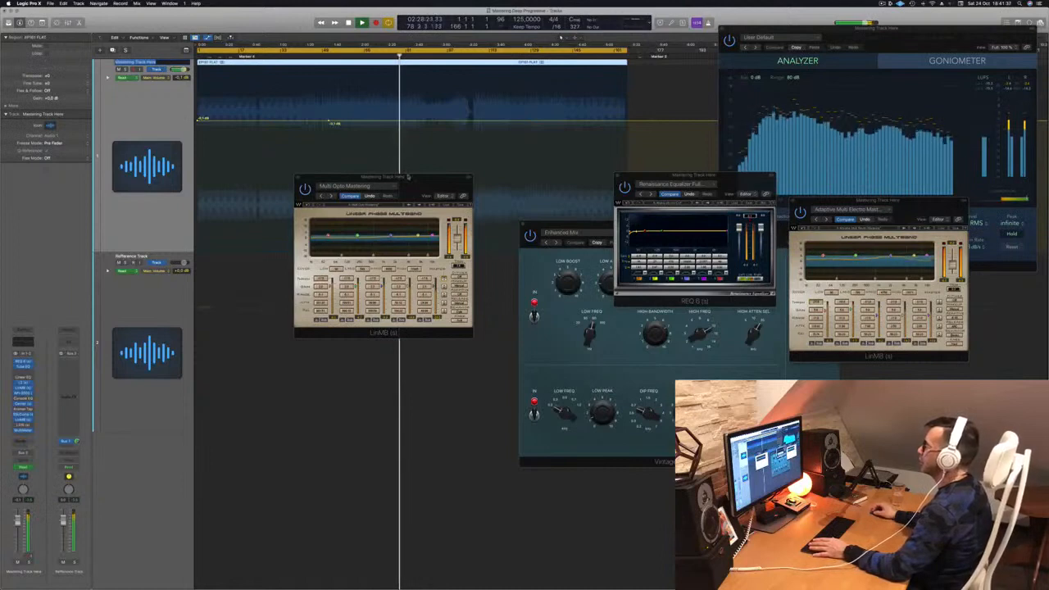
{"action": "left_click_drag", "start_coordinate": [409, 177], "coordinate": [513, 189]}
{"action": "key", "text": "a"}
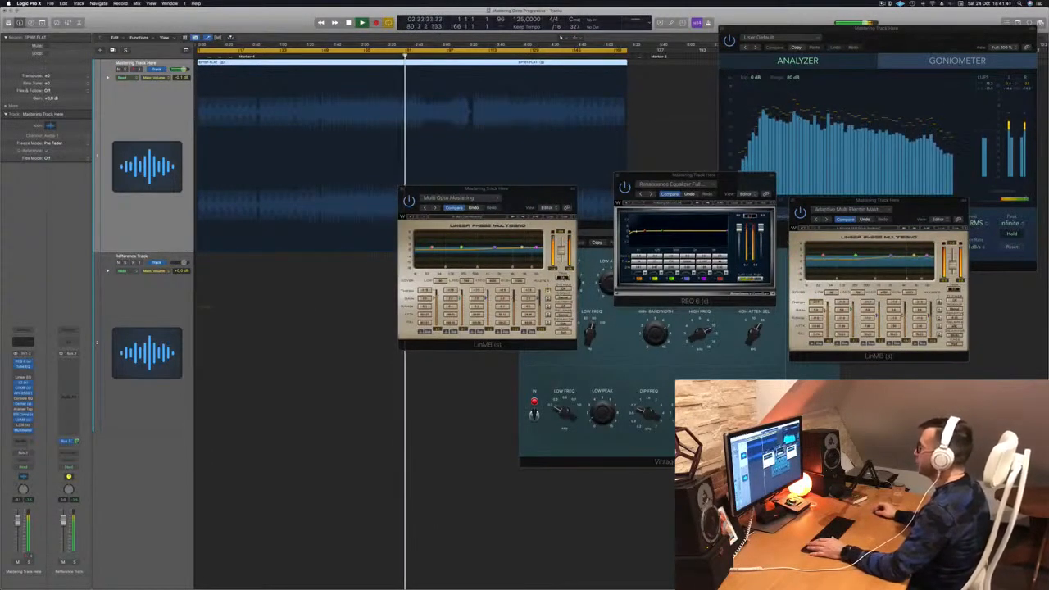
Trim the second LinMB's output level and move its window and the REQ 6 window lower, clear of the waveform and analyzer
{"action": "left_click", "coordinate": [563, 277]}
{"action": "left_click_drag", "start_coordinate": [528, 191], "coordinate": [522, 200]}
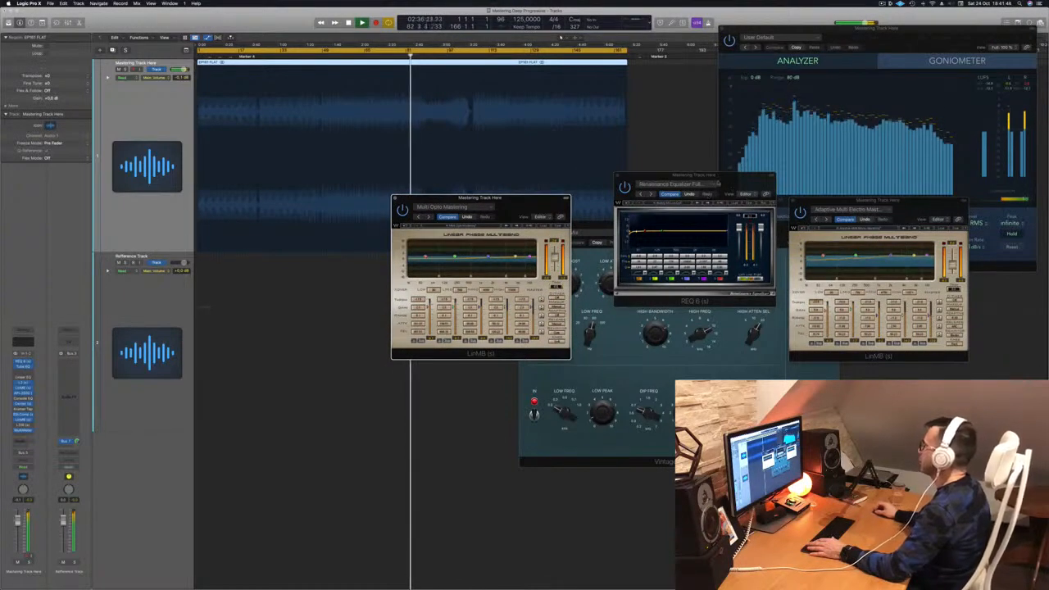
{"action": "left_click_drag", "start_coordinate": [694, 175], "coordinate": [693, 218]}
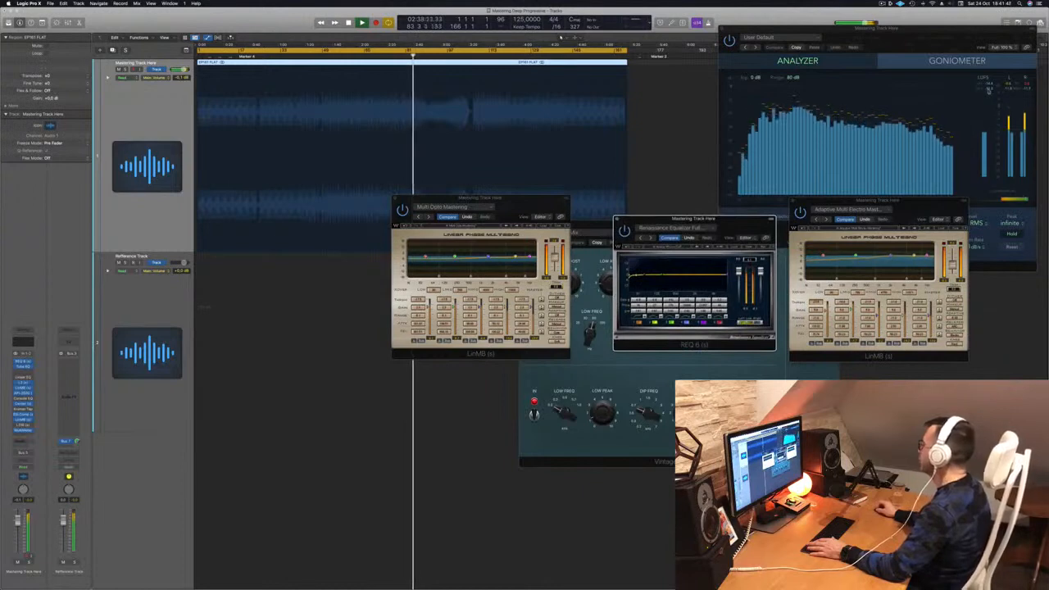
{"action": "left_click_drag", "start_coordinate": [535, 201], "coordinate": [571, 252]}
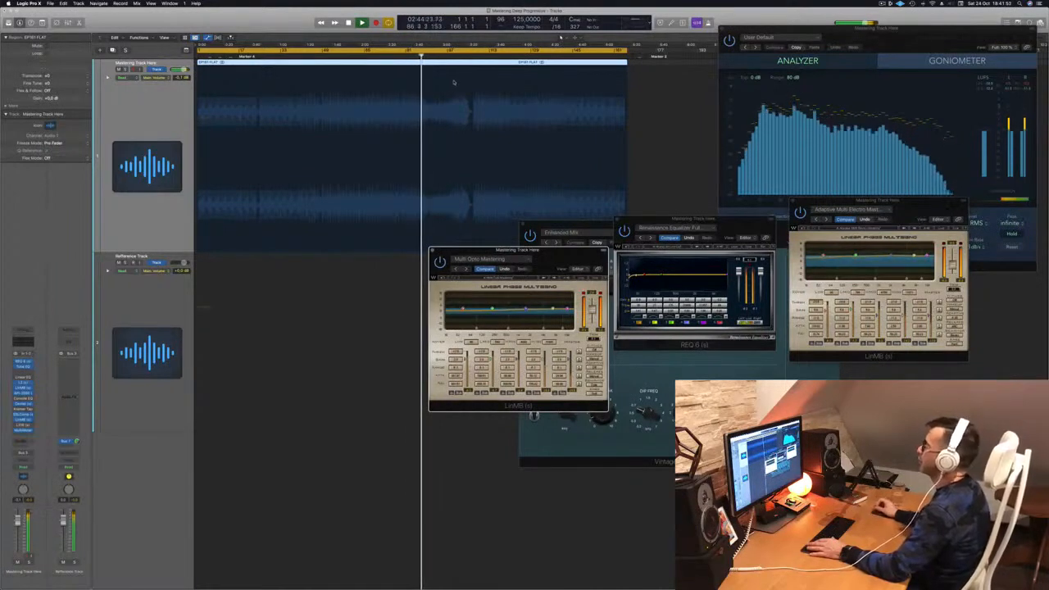
Audition the second LinMB around the late breakdown of the track and shift its window over the REQ 6
{"action": "left_click", "coordinate": [461, 56]}
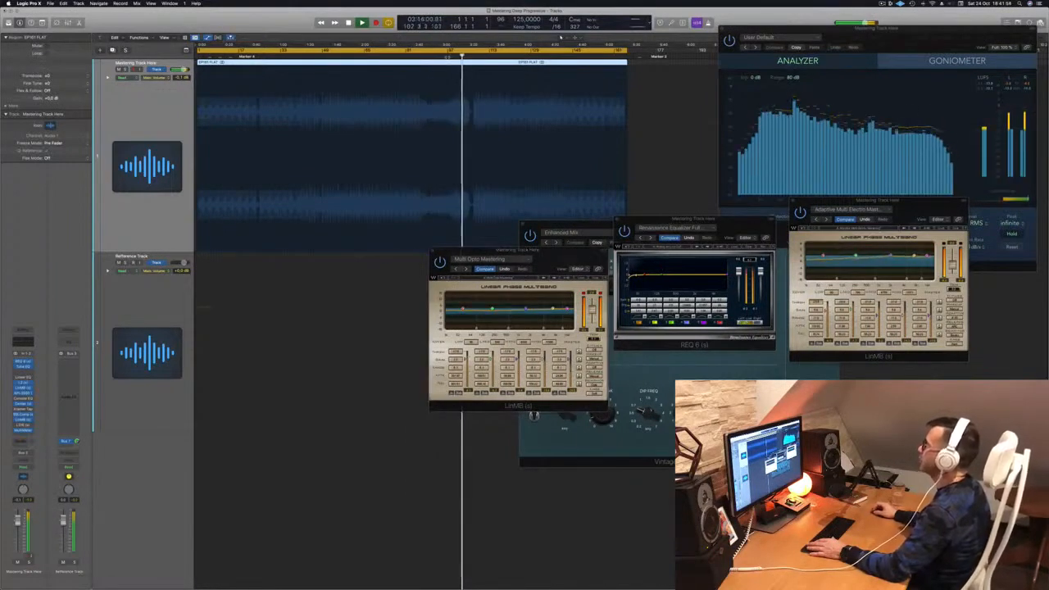
{"action": "left_click", "coordinate": [447, 56]}
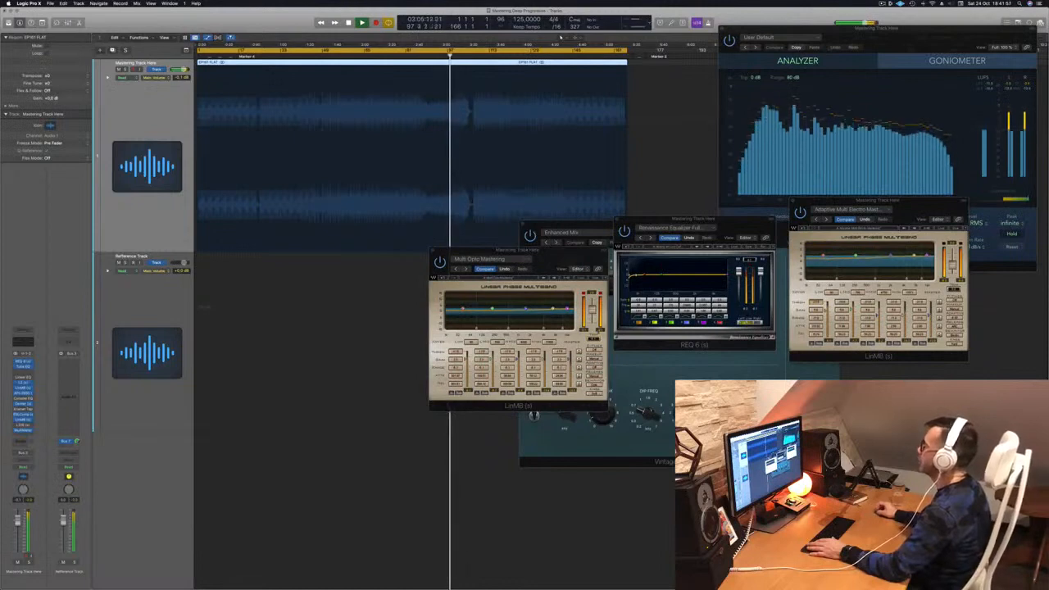
{"action": "left_click_drag", "start_coordinate": [562, 256], "coordinate": [706, 321]}
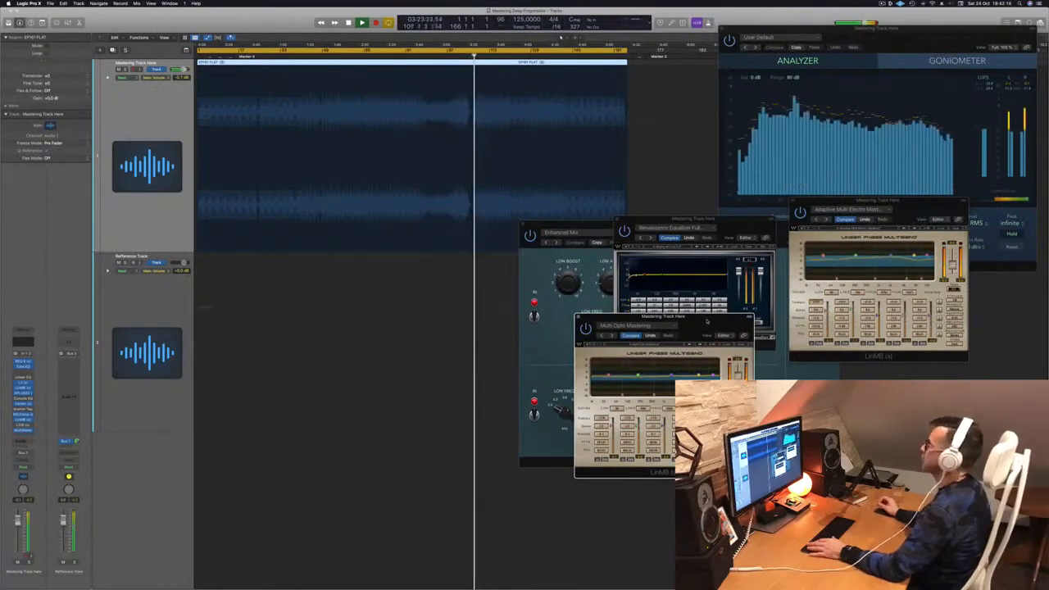
{"action": "left_click_drag", "start_coordinate": [711, 317], "coordinate": [751, 282]}
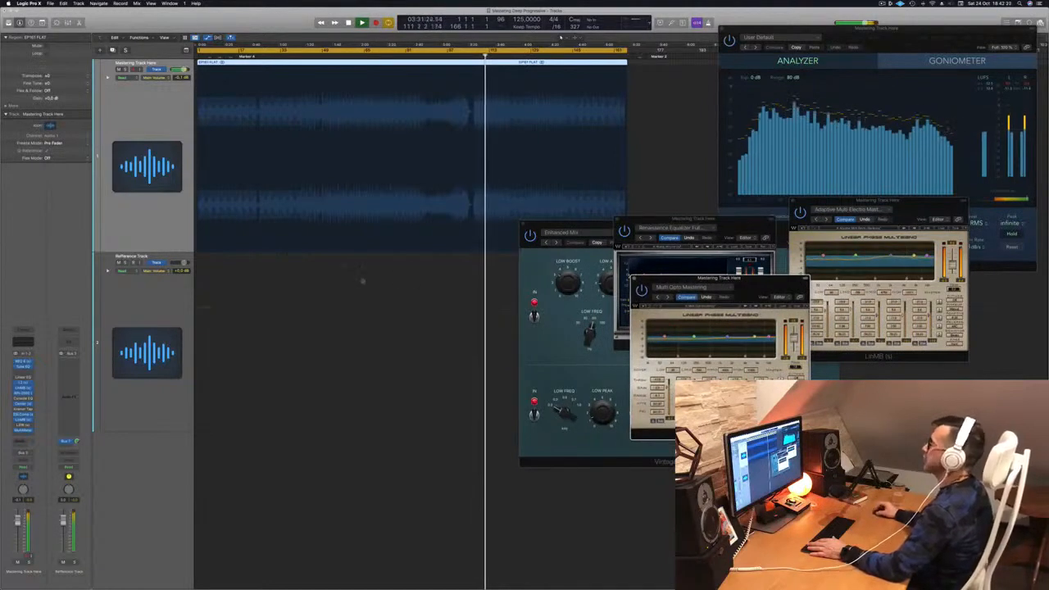
Restart playback from the beginning of the track, reposition the LinMB window and reset the MultiMeter's peak readout
{"action": "key", "text": "space"}
{"action": "key", "text": "space"}
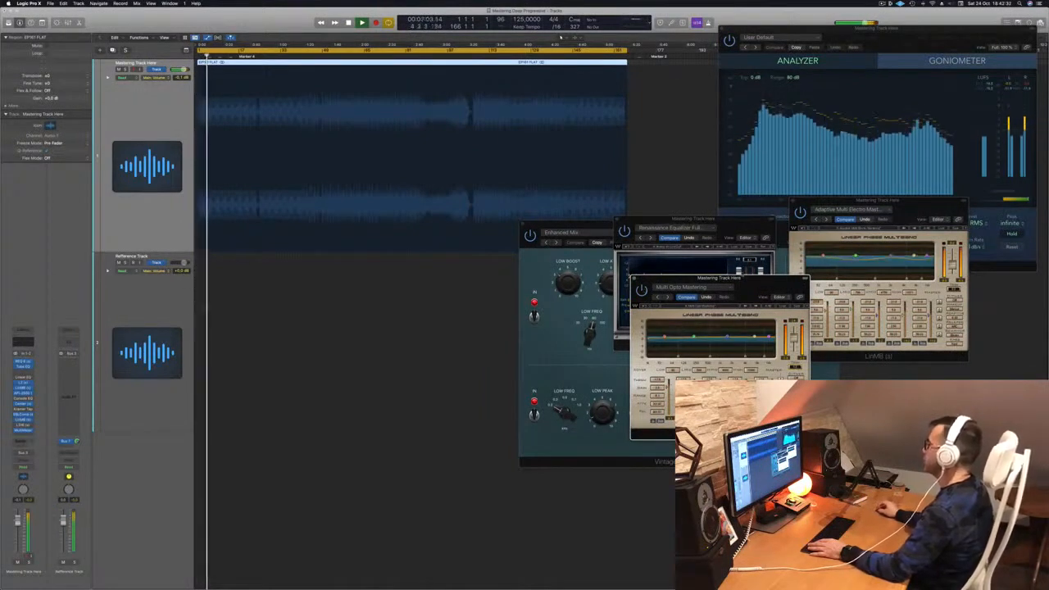
{"action": "left_click_drag", "start_coordinate": [759, 284], "coordinate": [710, 248]}
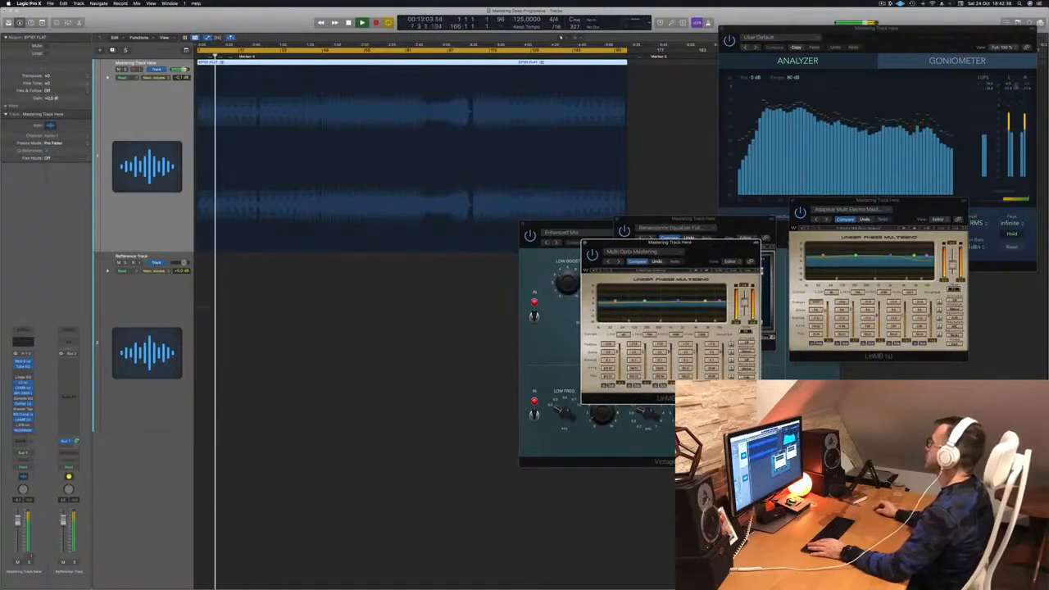
{"action": "left_click", "coordinate": [1025, 85]}
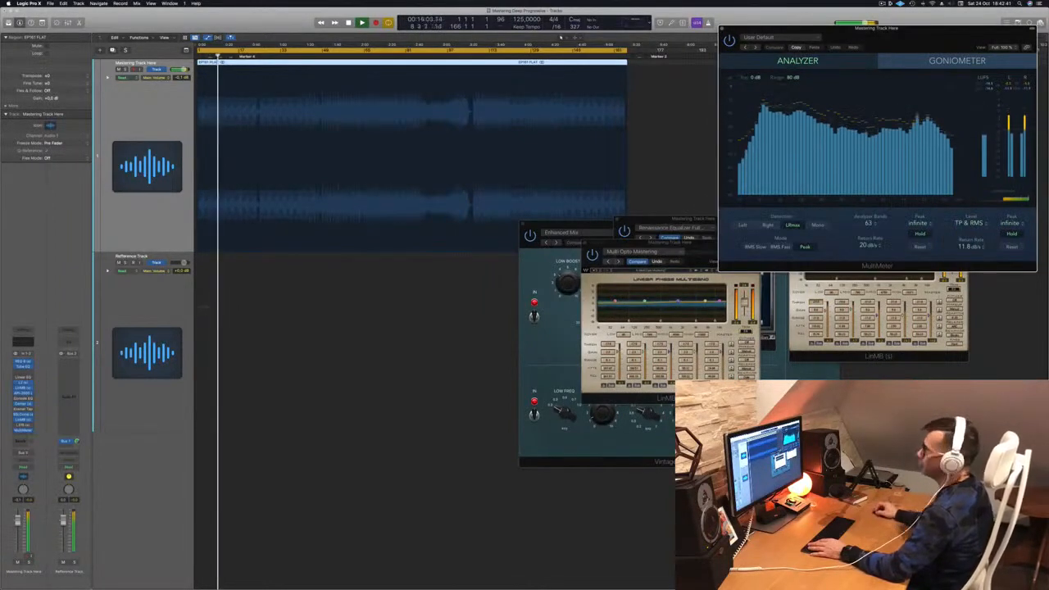
Open and enable the L316 limiter with its Basic 1 preset, place its window over the arrangement and audition it
{"action": "left_click", "coordinate": [23, 425]}
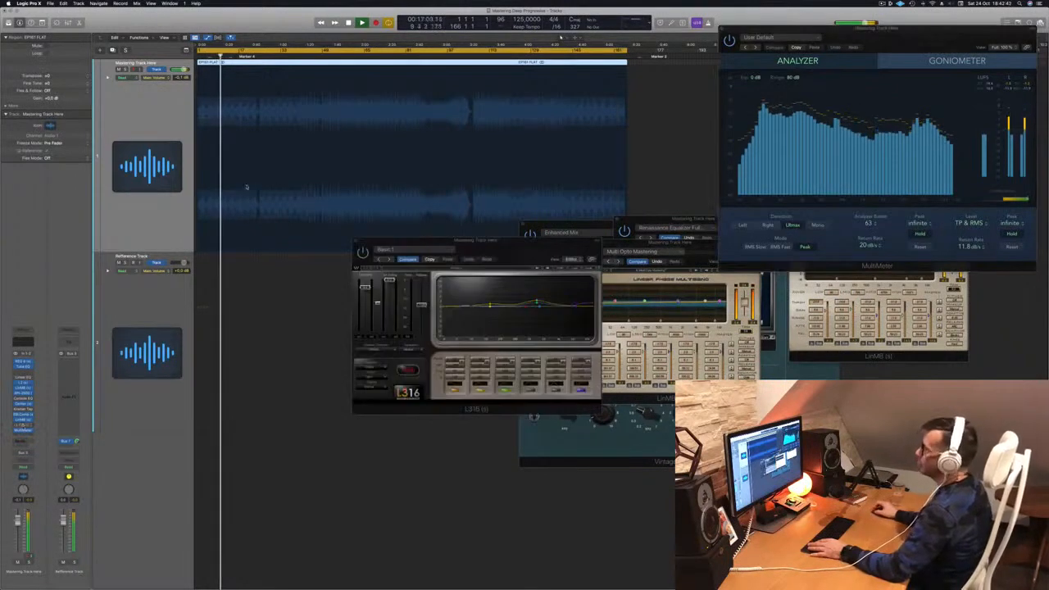
{"action": "left_click", "coordinate": [882, 4]}
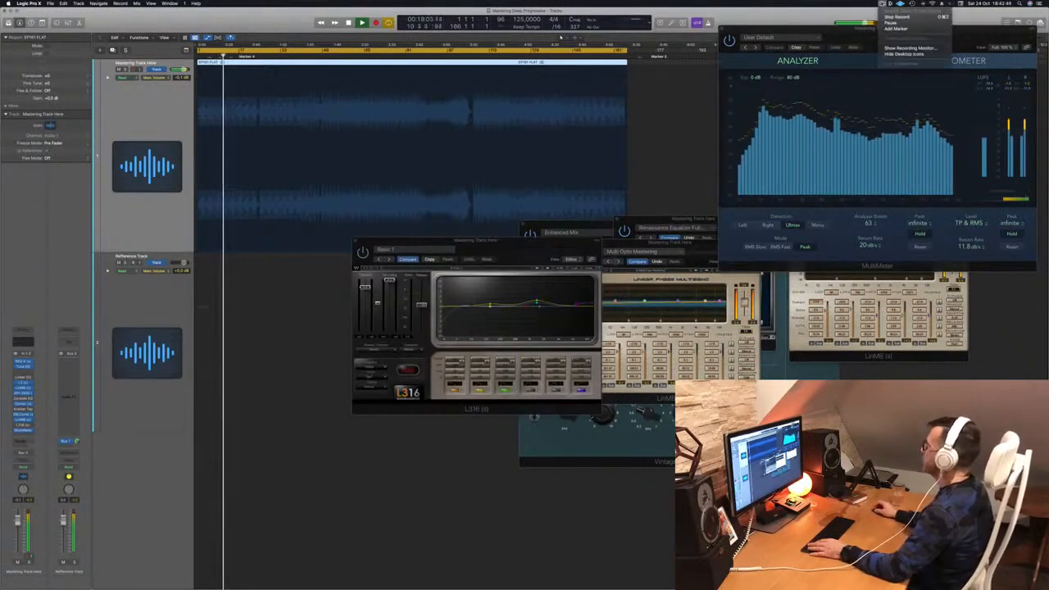
{"action": "left_click", "coordinate": [820, 15]}
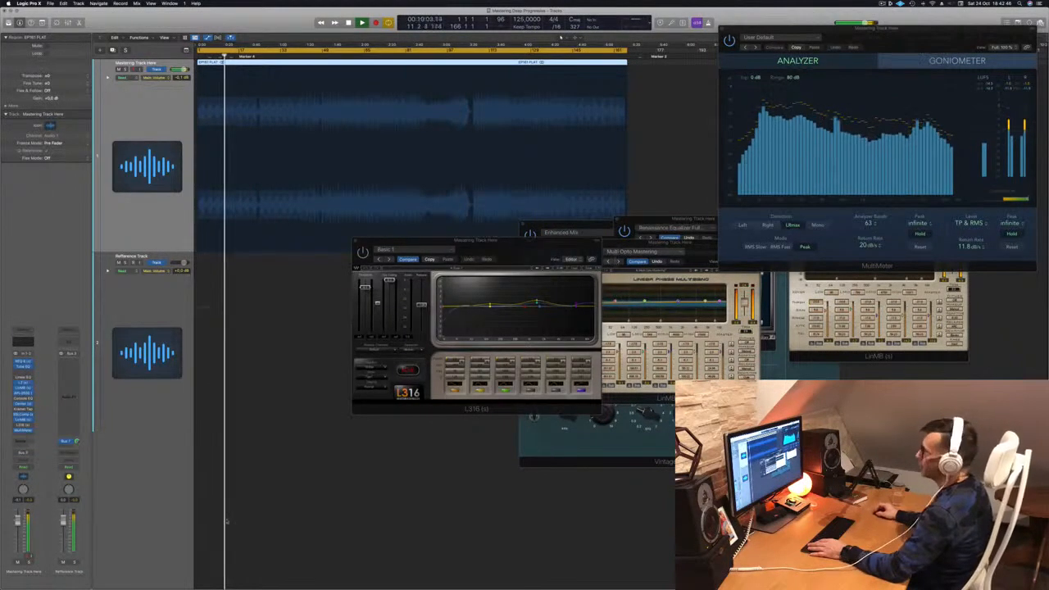
{"action": "left_click", "coordinate": [23, 426]}
{"action": "left_click", "coordinate": [23, 426]}
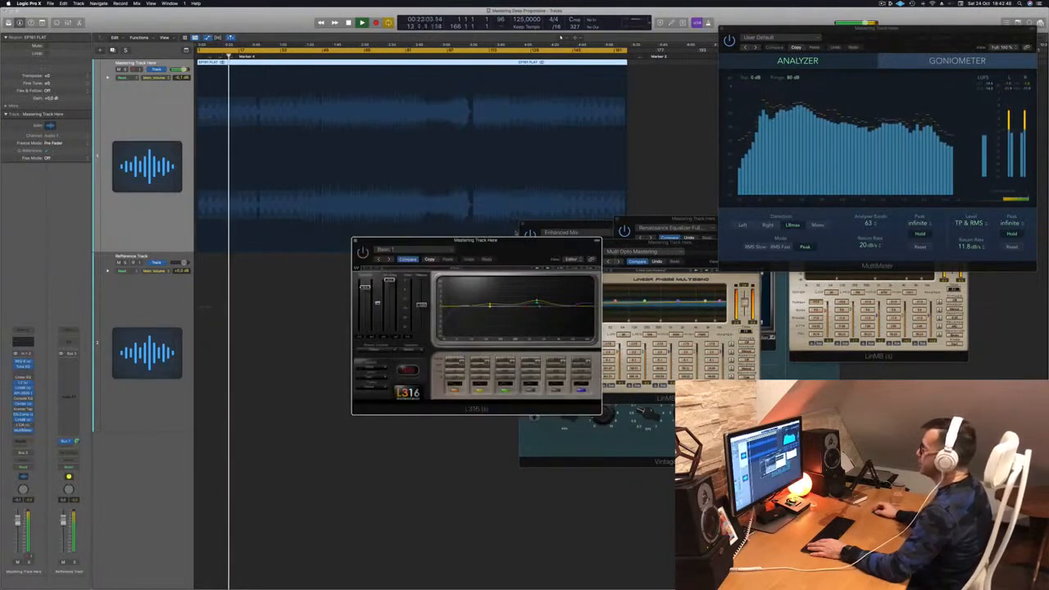
{"action": "left_click_drag", "start_coordinate": [511, 242], "coordinate": [511, 166]}
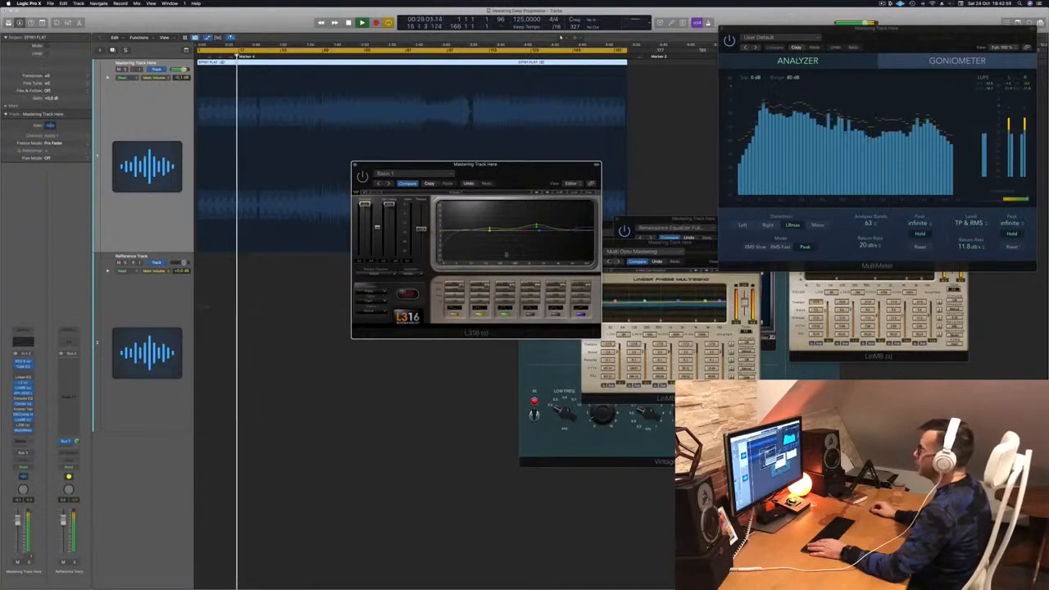
{"action": "left_click_drag", "start_coordinate": [513, 182], "coordinate": [527, 180]}
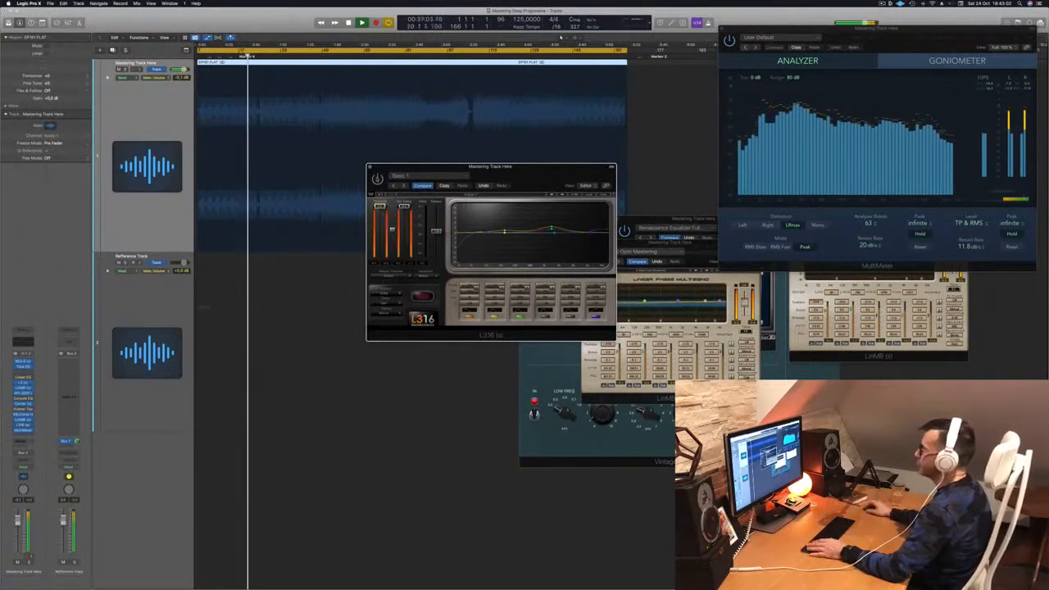
{"action": "mouse_move", "coordinate": [518, 174]}
{"action": "left_mouse_down"}
{"action": "mouse_move", "coordinate": [503, 186]}
{"action": "mouse_move", "coordinate": [529, 187]}
{"action": "left_mouse_up"}
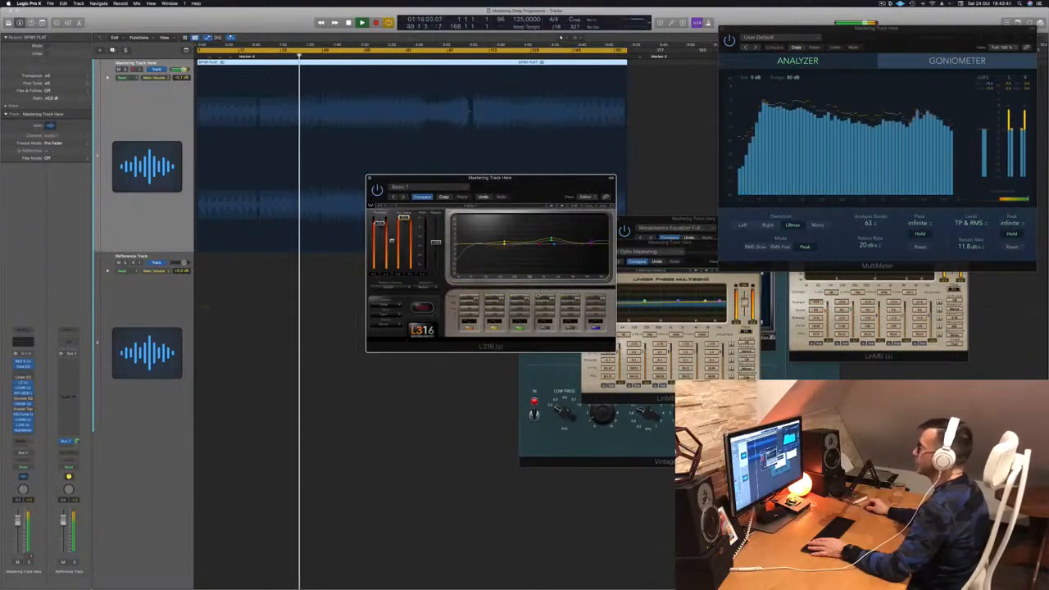
Place the MultiMeter window closer to the L316 and continue playback from a louder section past the middle of the track
{"action": "left_click", "coordinate": [1032, 41]}
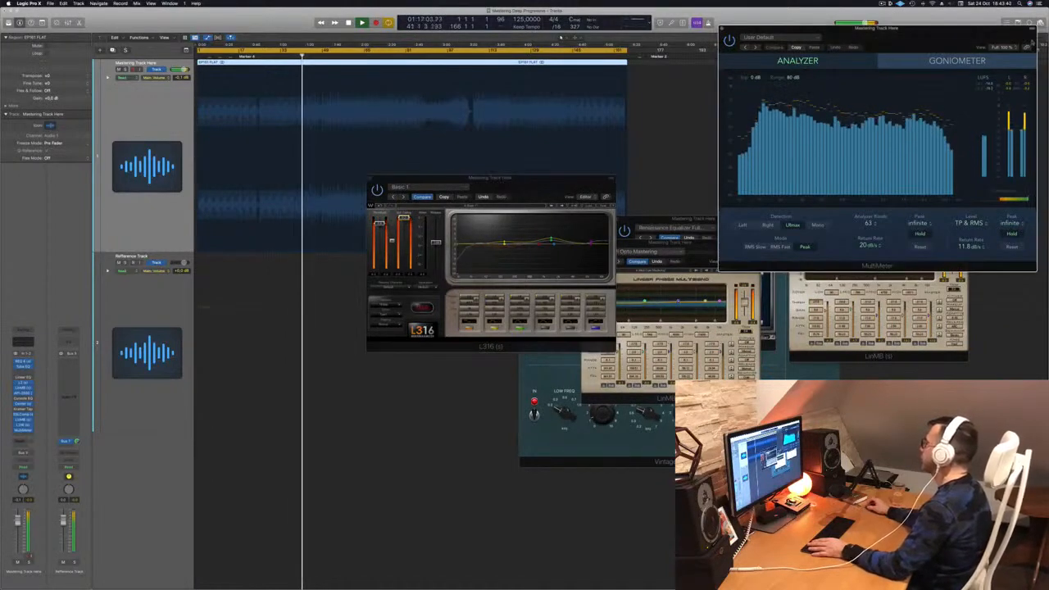
{"action": "left_click_drag", "start_coordinate": [983, 31], "coordinate": [847, 80]}
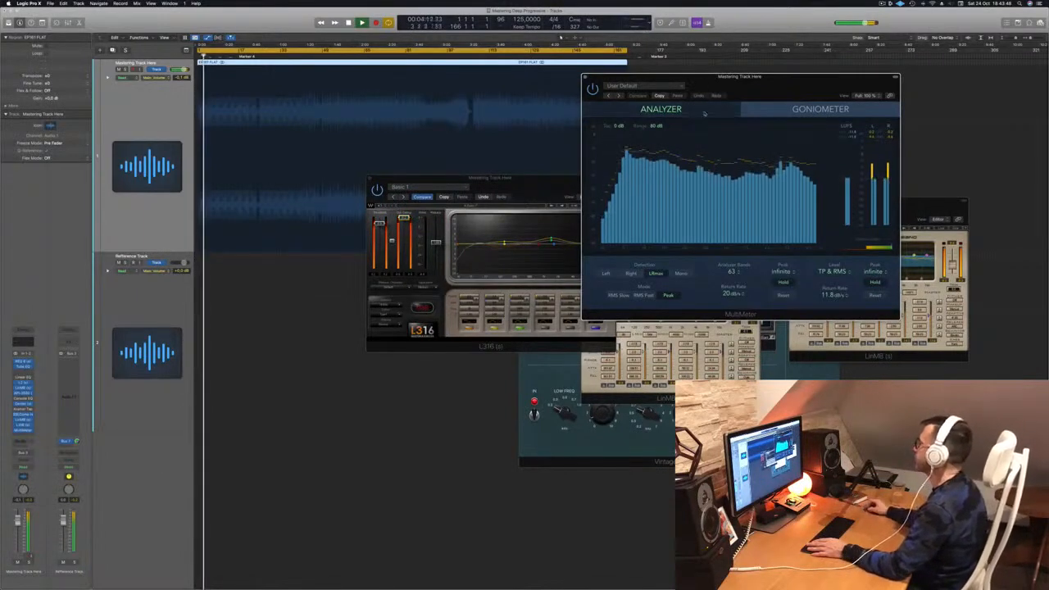
{"action": "left_click_drag", "start_coordinate": [754, 86], "coordinate": [818, 60]}
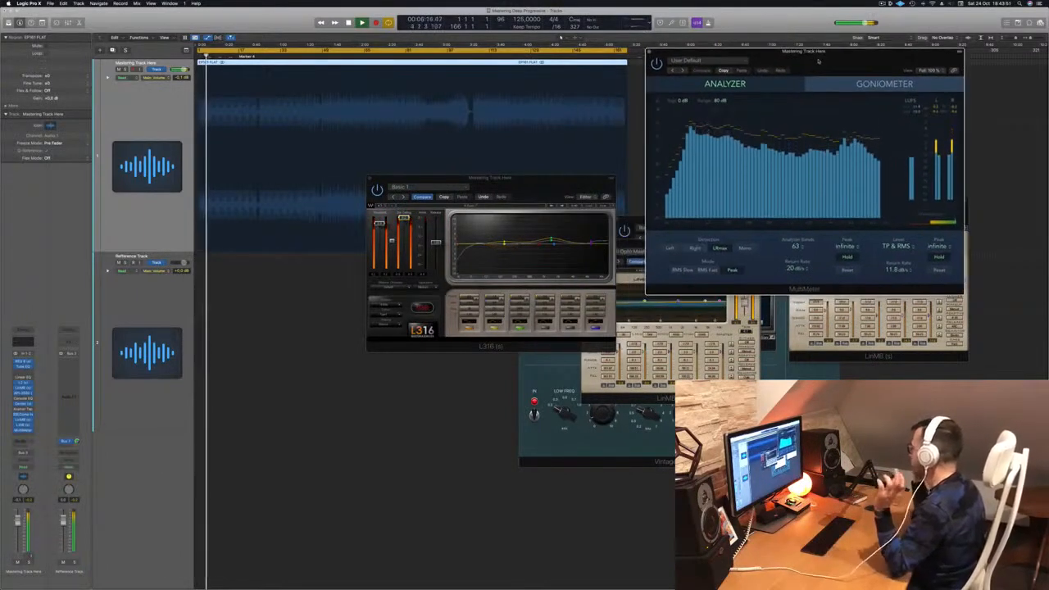
{"action": "left_click", "coordinate": [399, 50]}
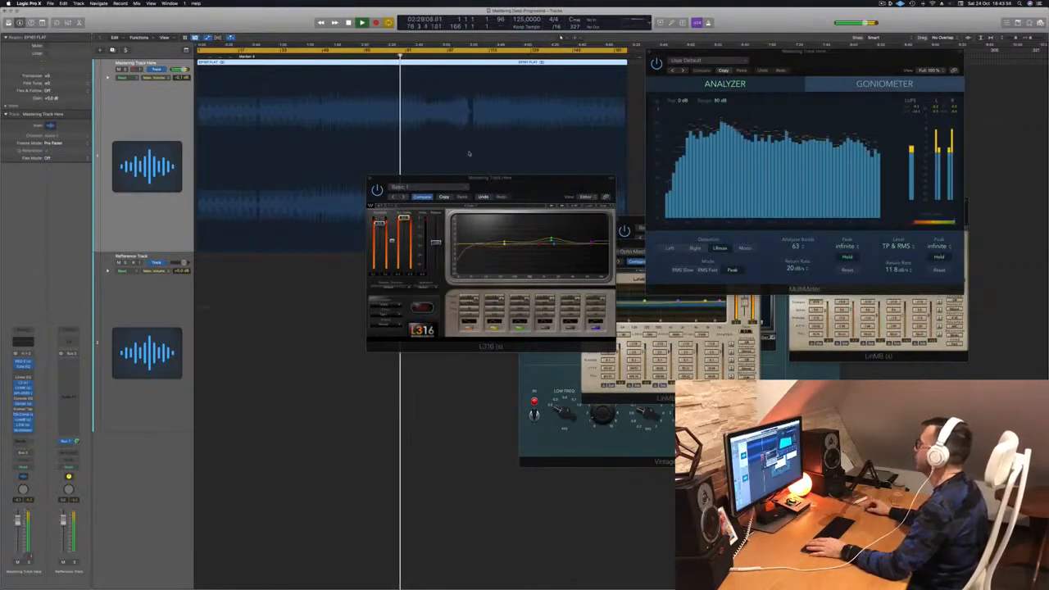
Audition the L316 through the approach to the breakdown while moving its window clear of the other plug-ins
{"action": "left_click_drag", "start_coordinate": [508, 187], "coordinate": [412, 220]}
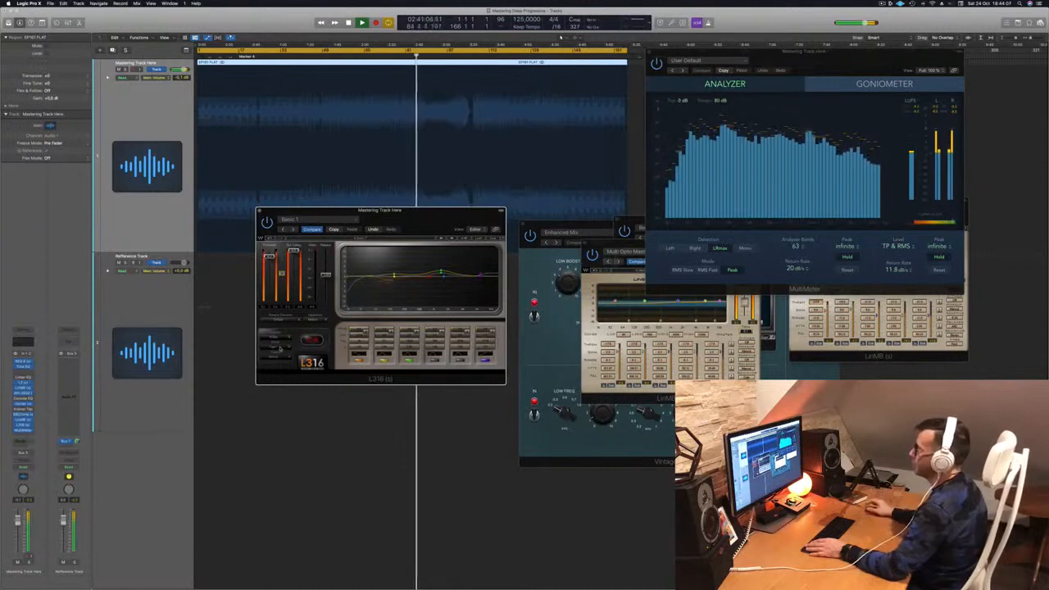
{"action": "left_click_drag", "start_coordinate": [414, 221], "coordinate": [474, 226]}
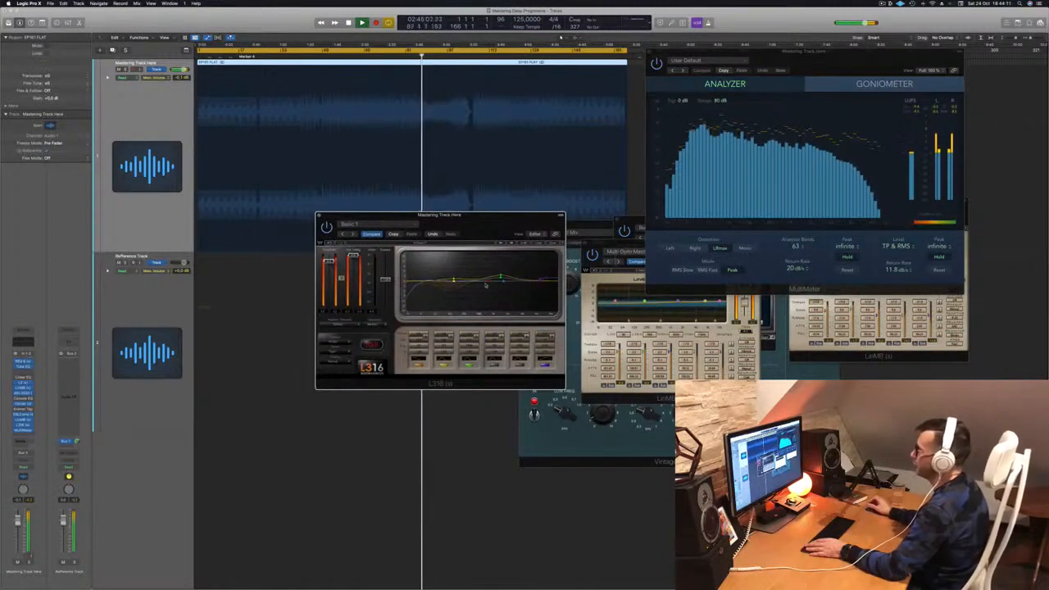
{"action": "left_click_drag", "start_coordinate": [469, 223], "coordinate": [471, 230]}
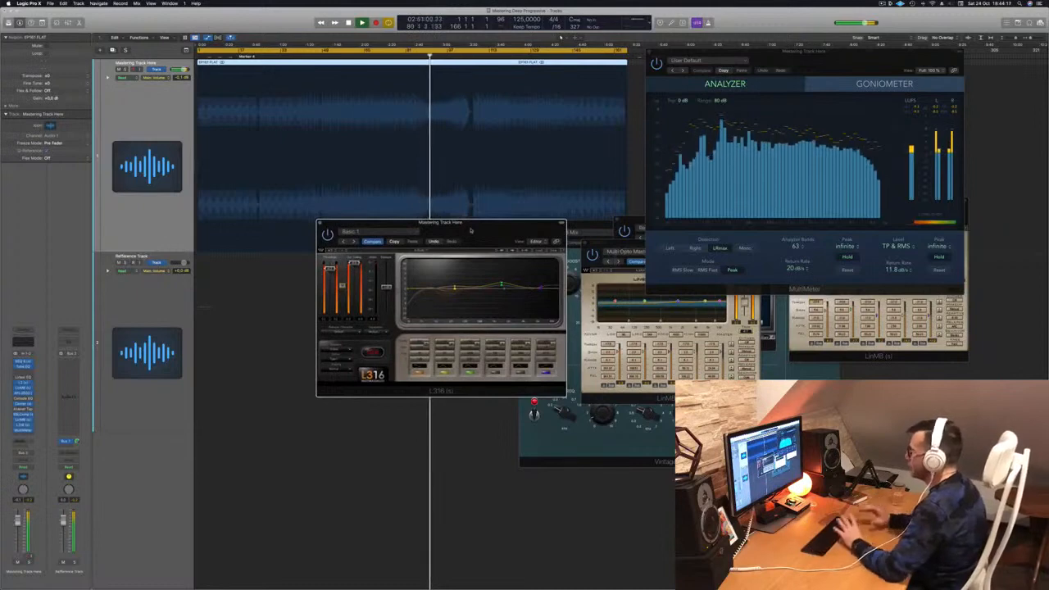
{"action": "left_click_drag", "start_coordinate": [485, 227], "coordinate": [436, 237]}
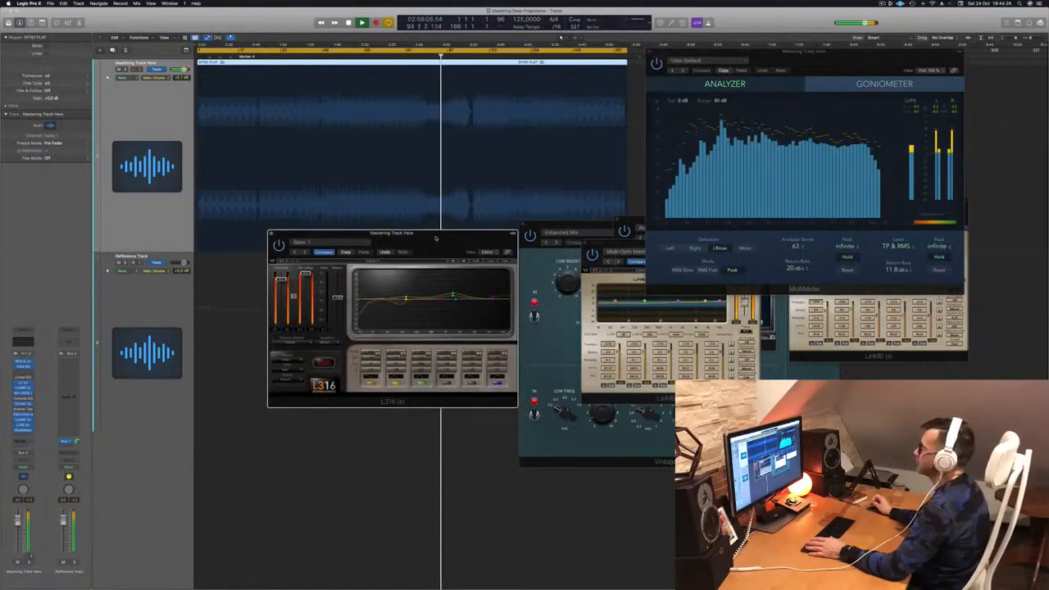